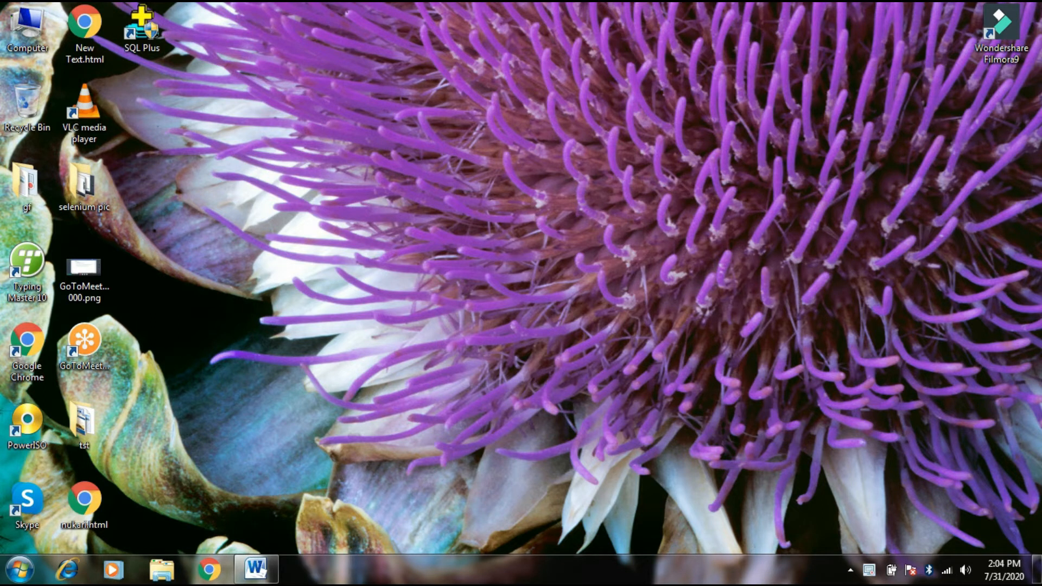
Step: Switch to the open Word document and read its Selenium Part-1 notes on the required software, Java, Eclipse and Selenium
click(256, 570)
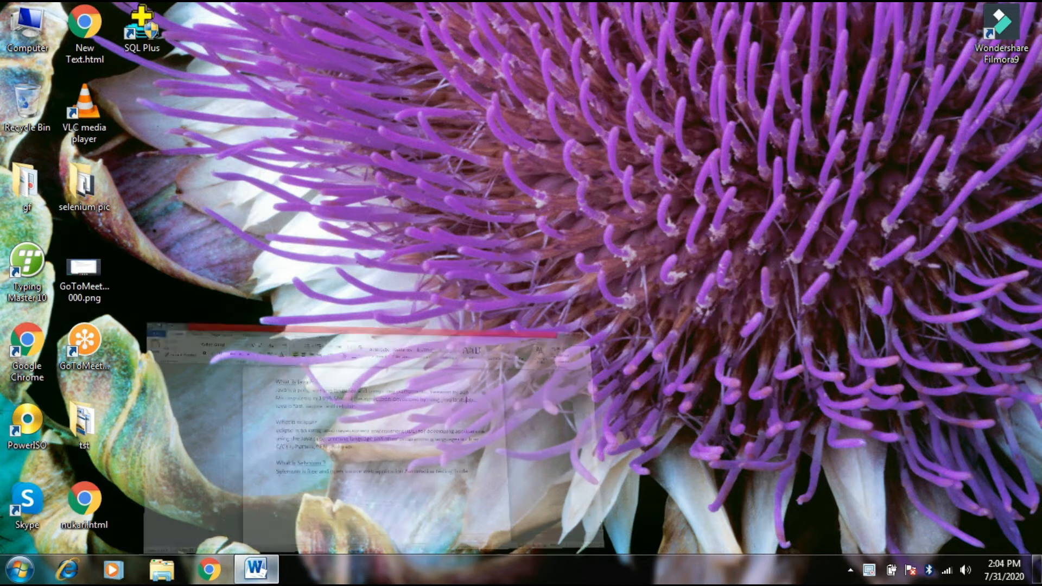
scroll(515, 320, up, 4)
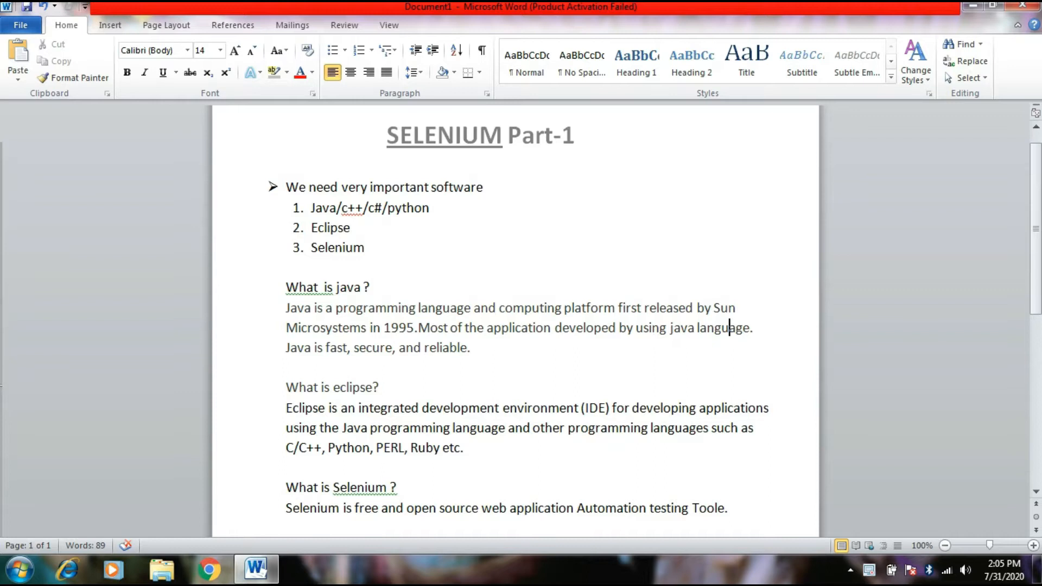
scroll(515, 320, down, 1)
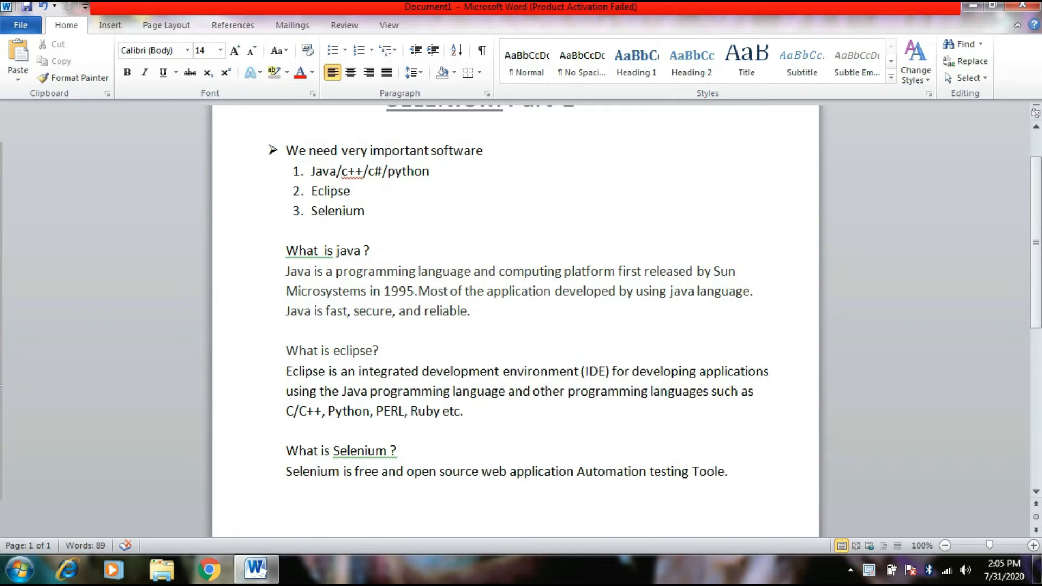
drag(286, 312, 483, 315)
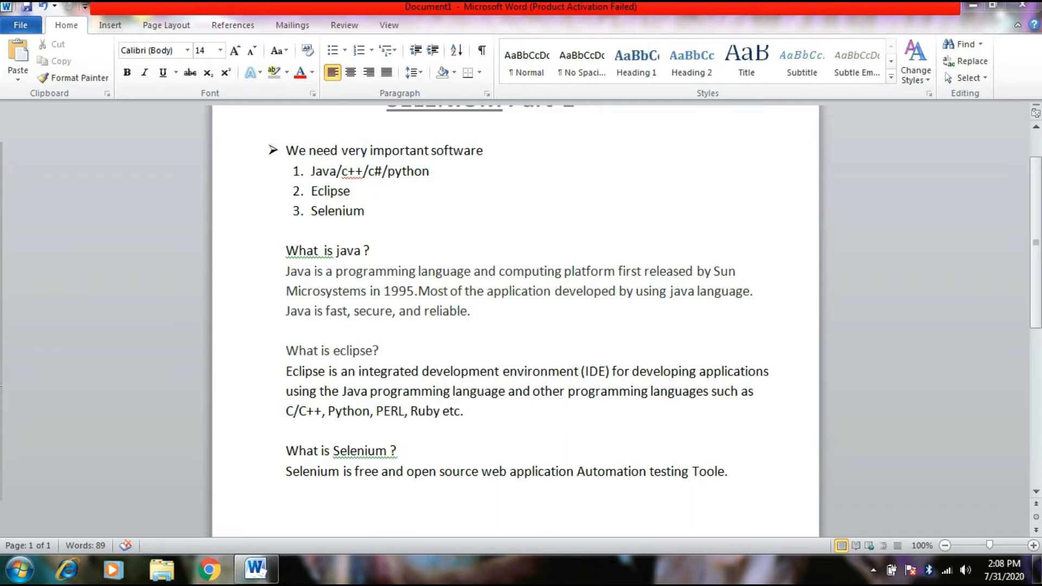
Step: Minimize the Word document and refresh the desktop
click(973, 6)
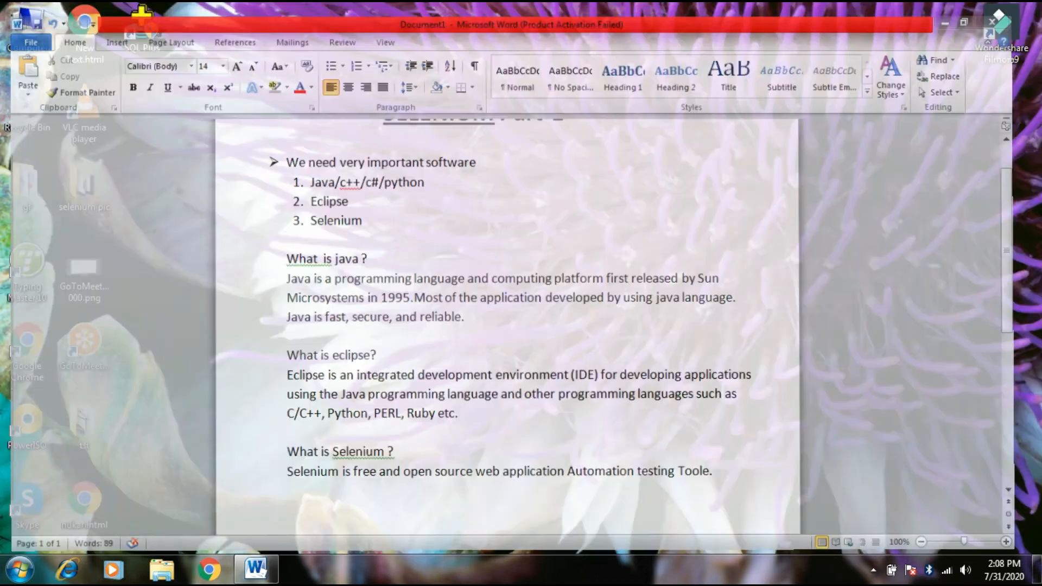
right_click(572, 107)
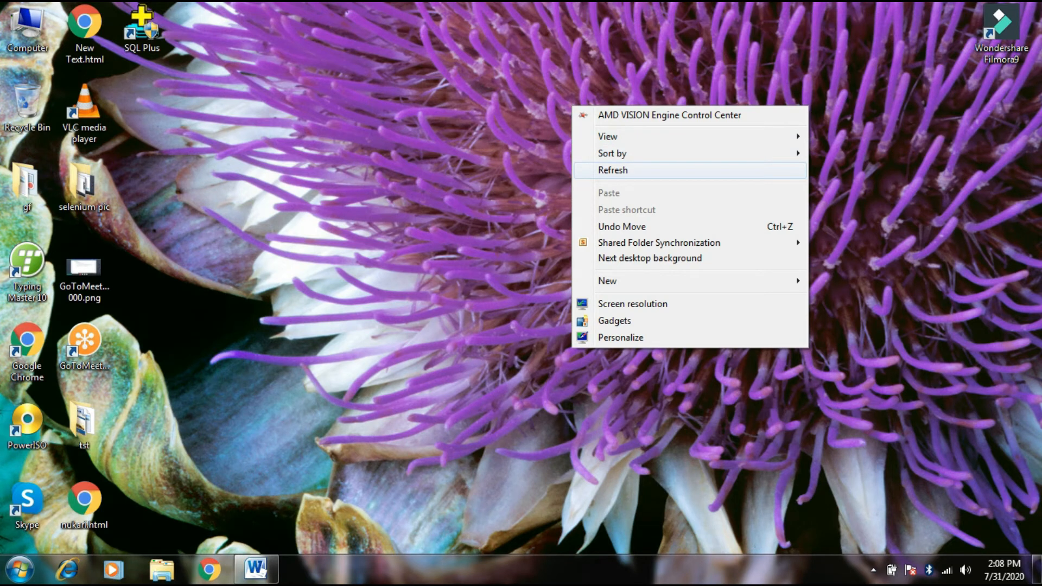
click(612, 170)
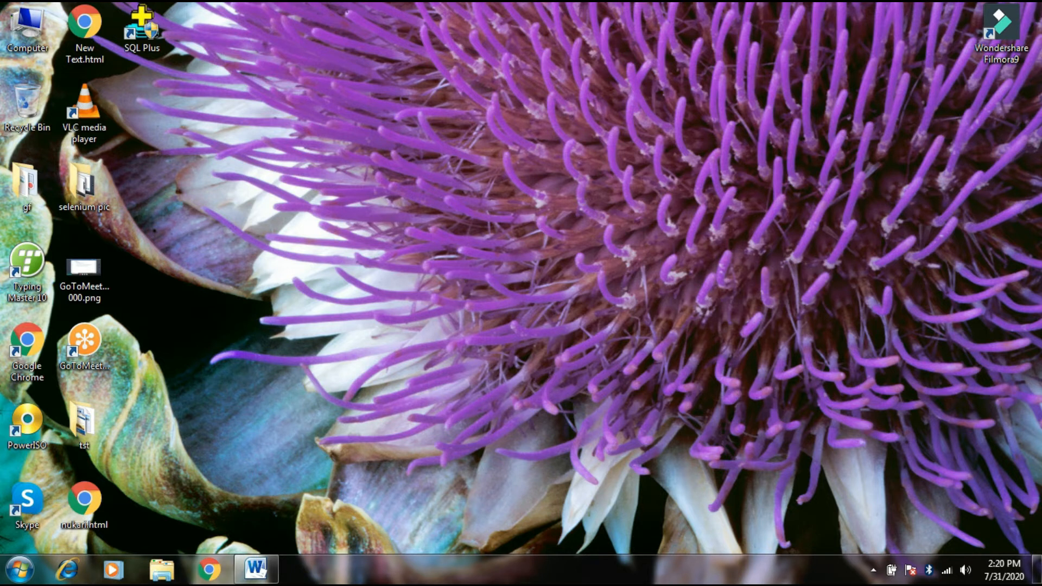
Step: Switch to Chrome, go to google.com and search for "jdk download"
click(209, 570)
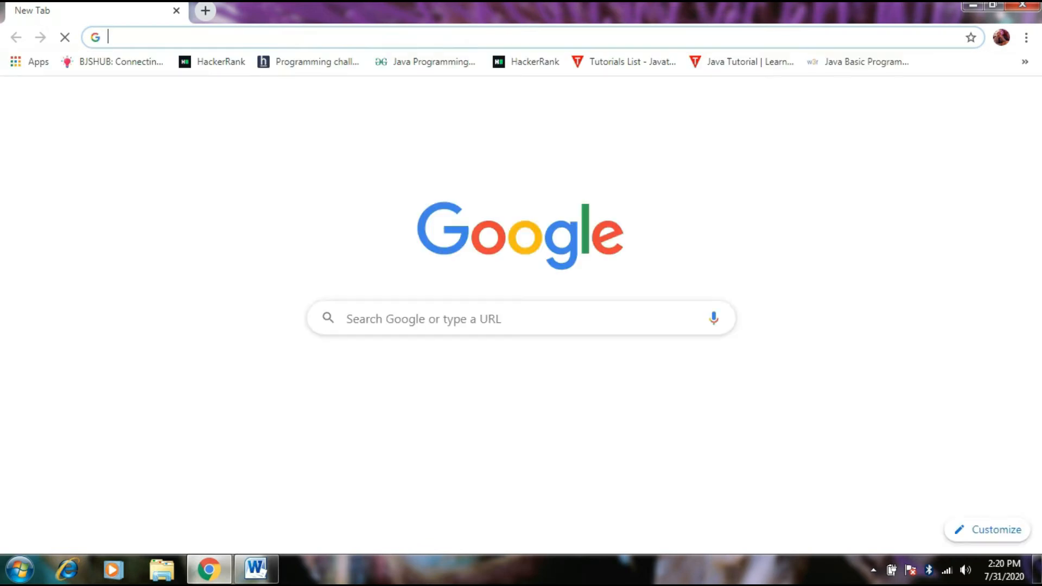
text(google.com)
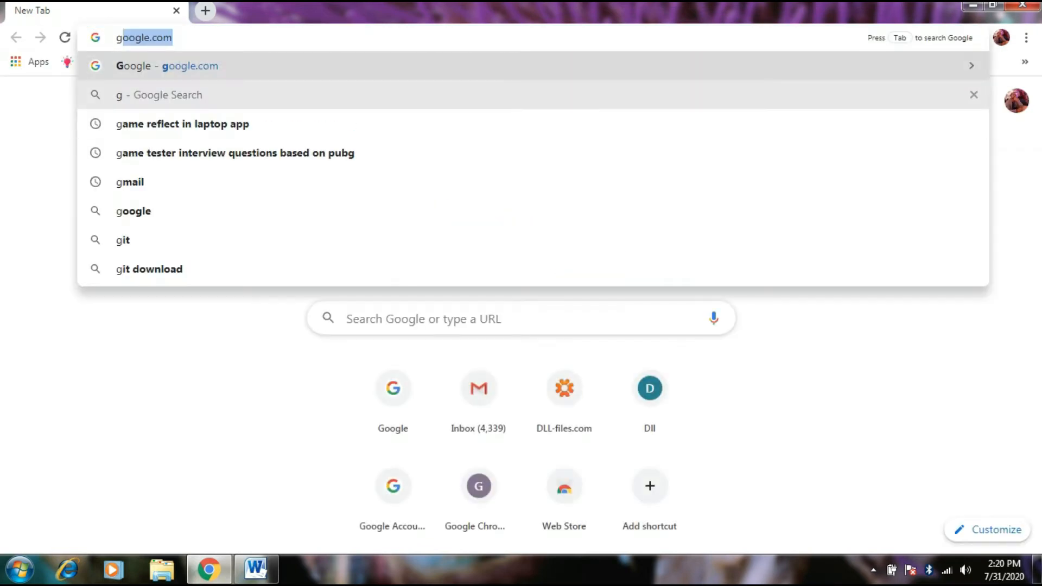
key(Return)
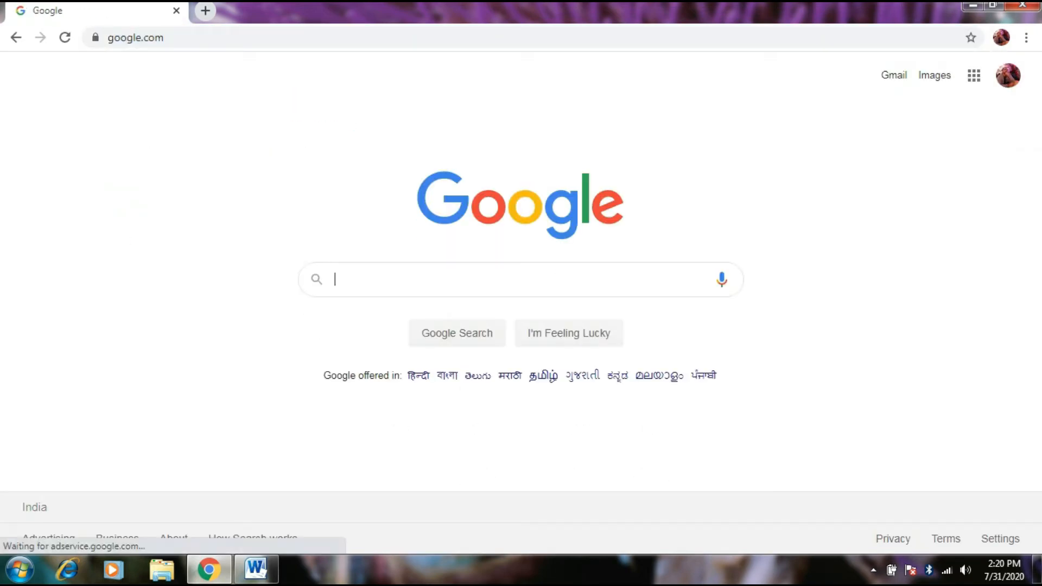
text(jg)
key(BackSpace)
text(dk download)
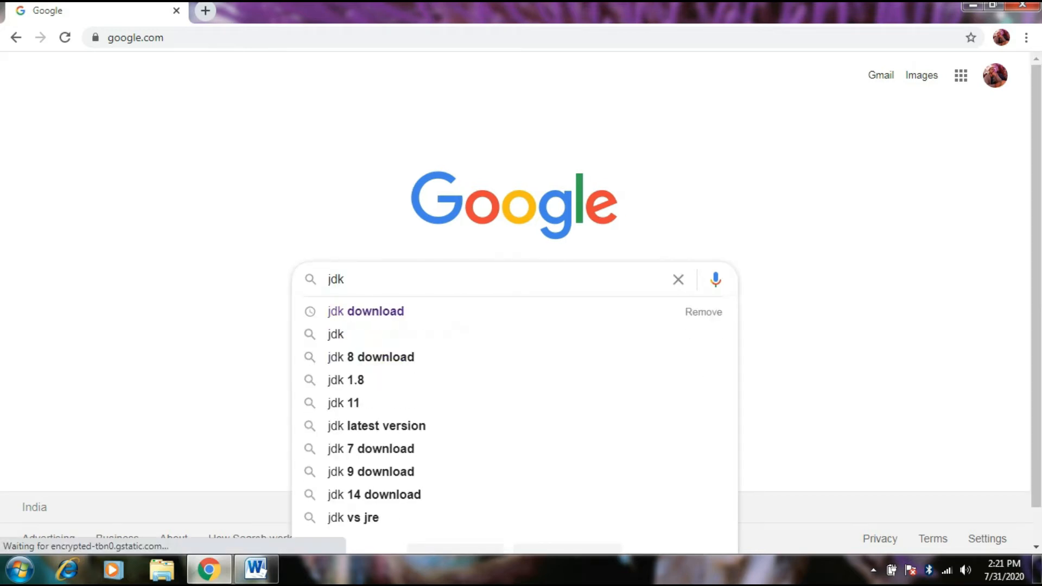
key(Down)
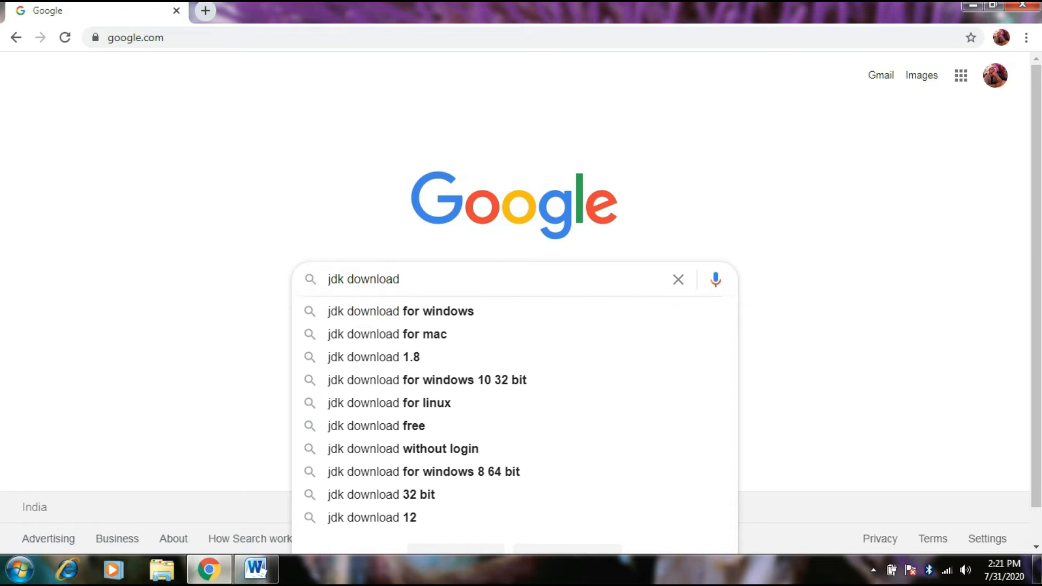
key(Return)
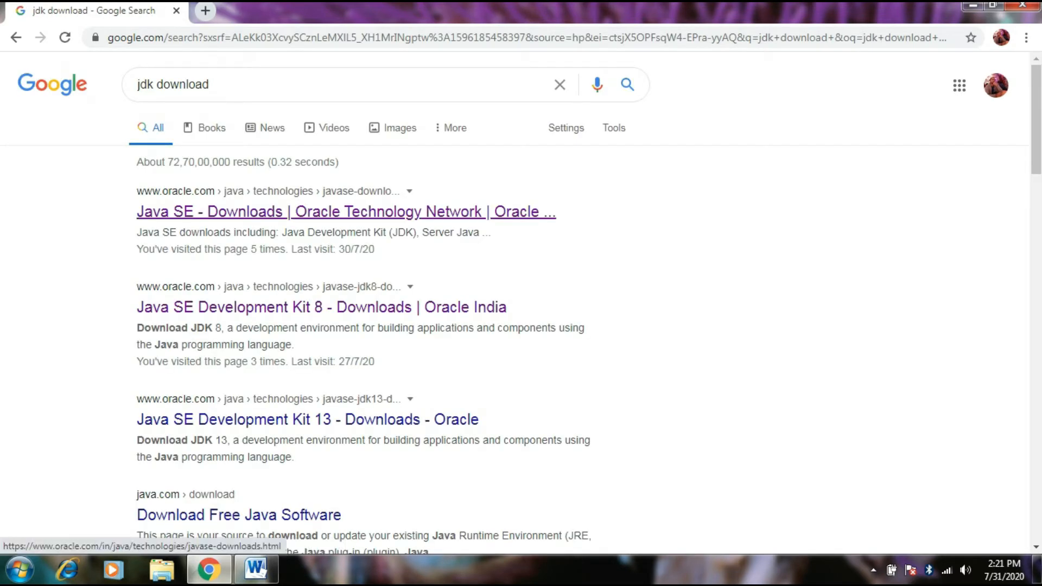
Step: Open Oracle's Java SE Downloads search result and go to the JDK Download page for Java SE 14
click(326, 211)
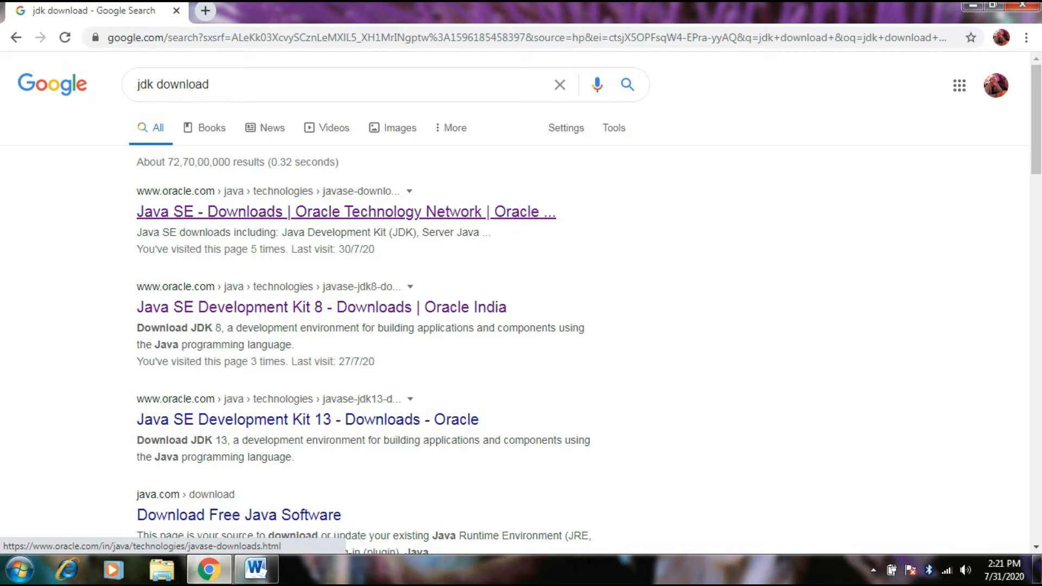
click(346, 212)
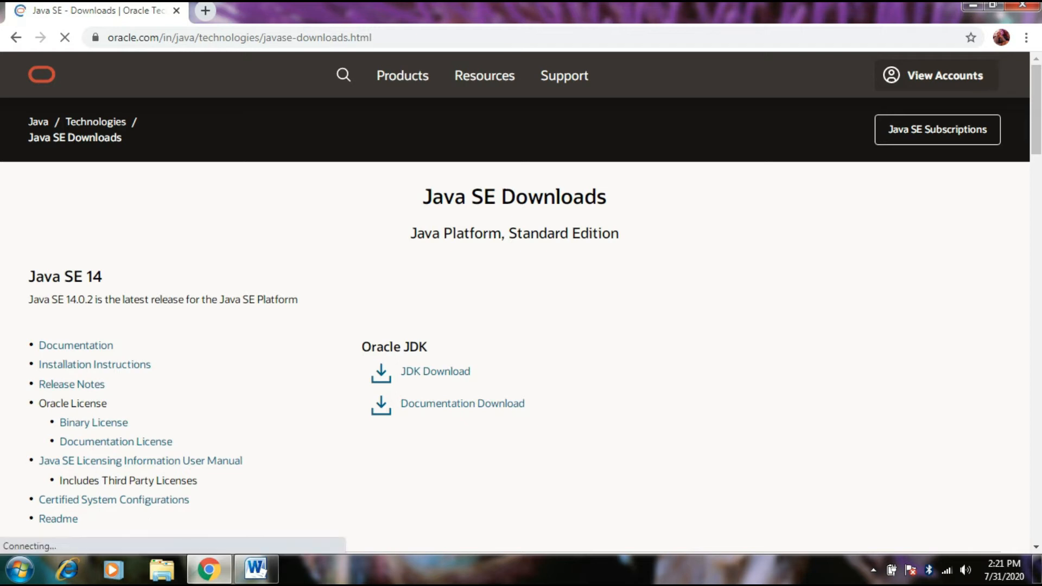
triple_click(65, 277)
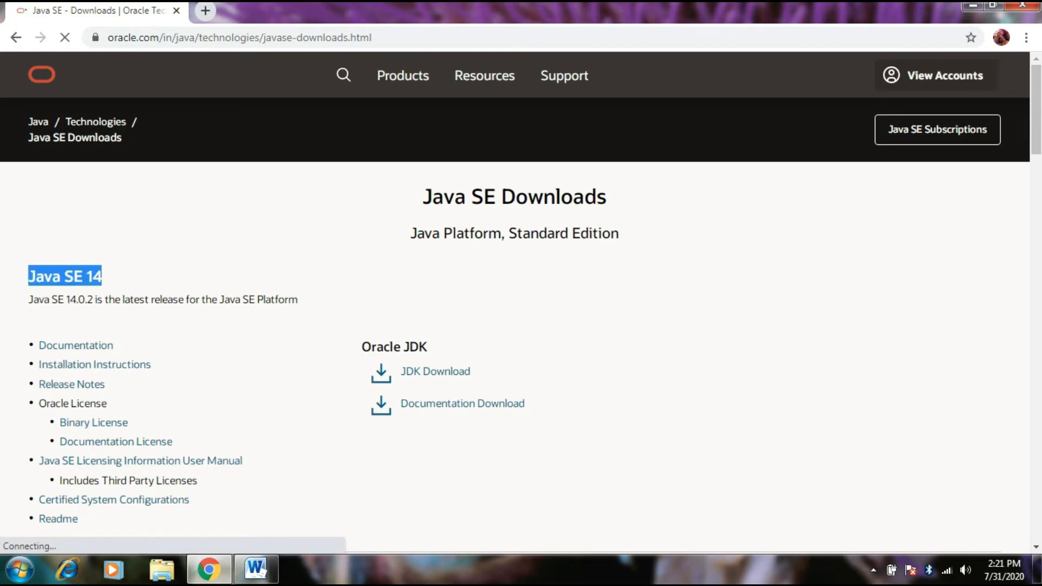
scroll(436, 294, down, 1)
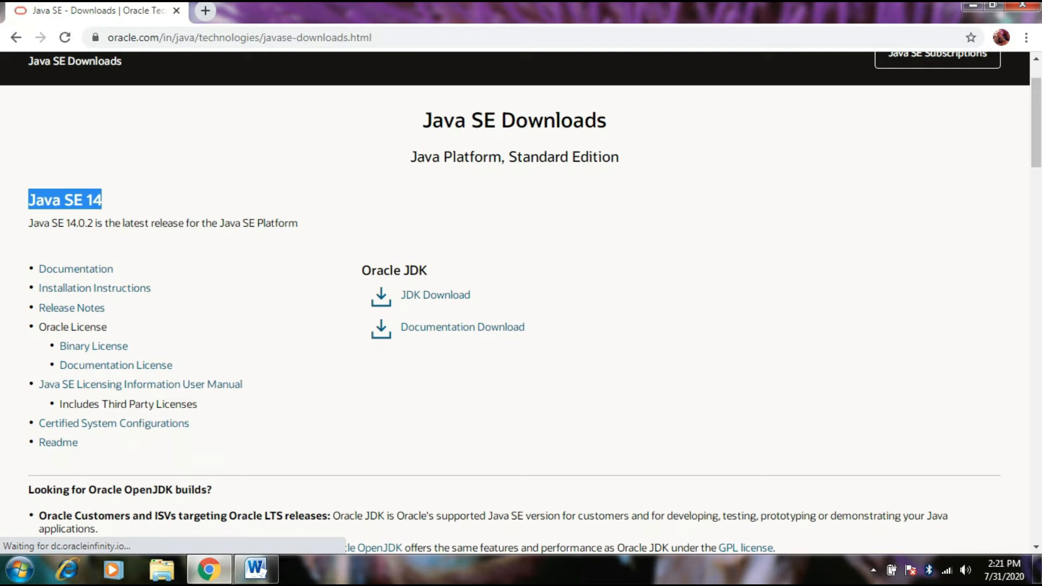
drag(354, 276, 429, 272)
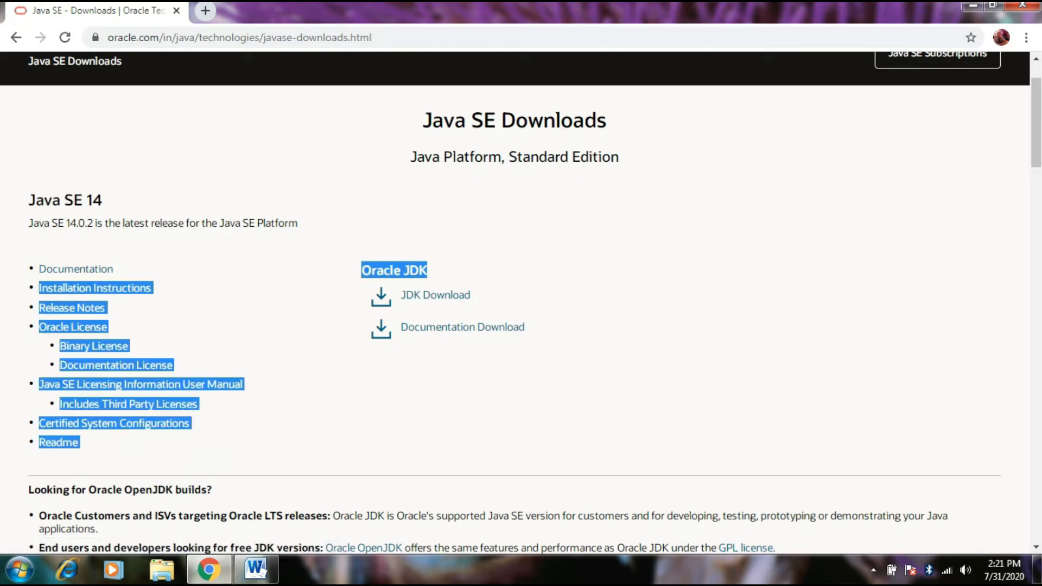
scroll(521, 302, down, 1)
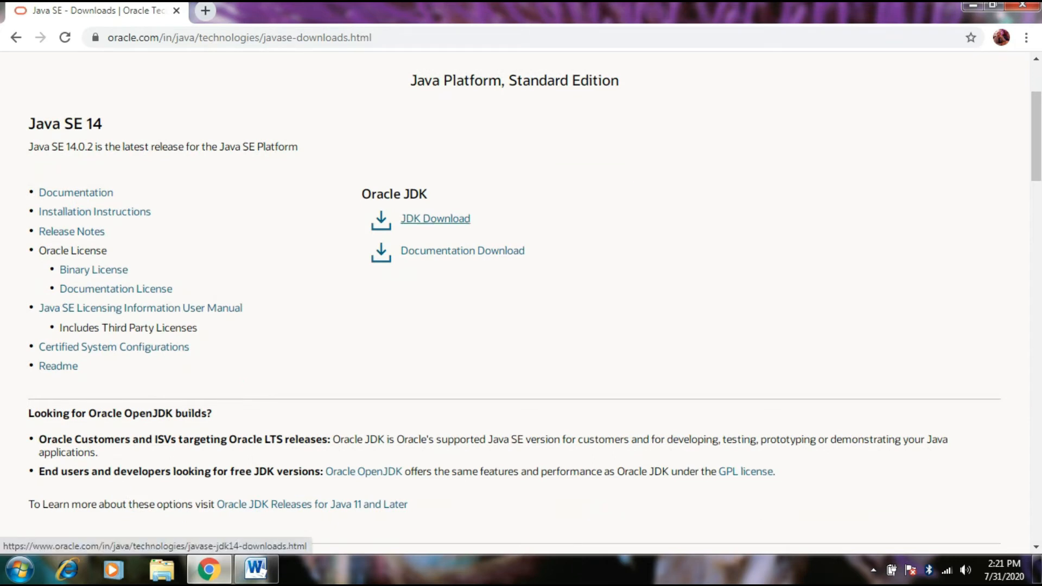
click(435, 218)
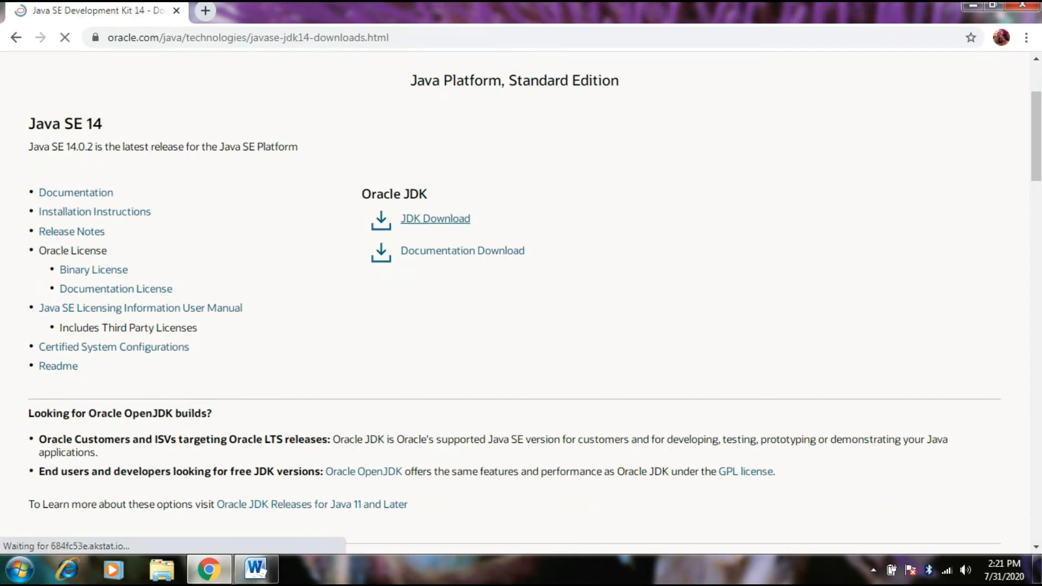
Step: Choose the Windows x64 Installer jdk-14.0.2_windows-x64_bin.exe and accept the Oracle Technology Network License Agreement
scroll(521, 302, down, 5)
scroll(520, 303, down, 8)
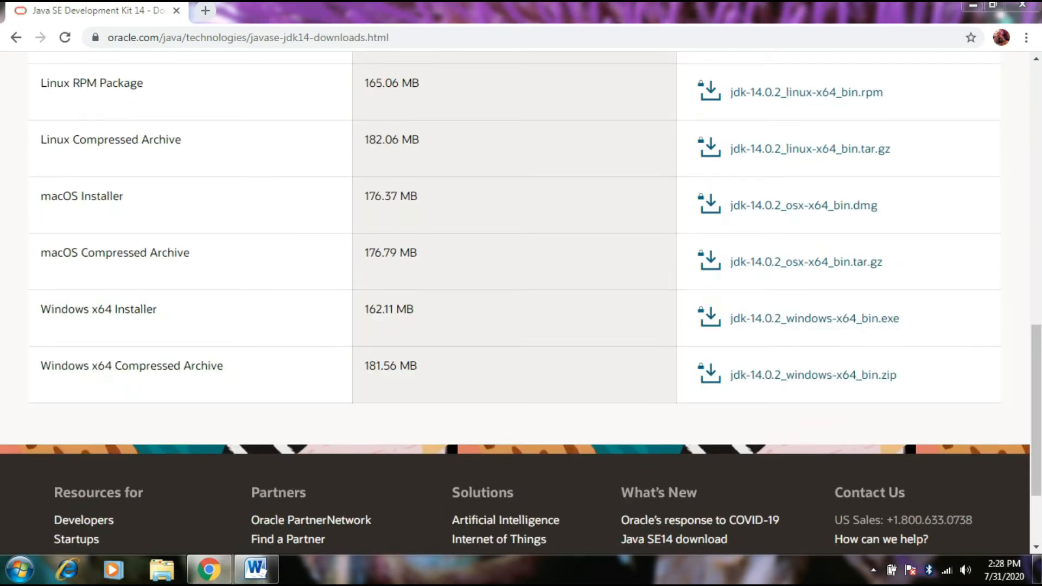
drag(41, 308, 157, 309)
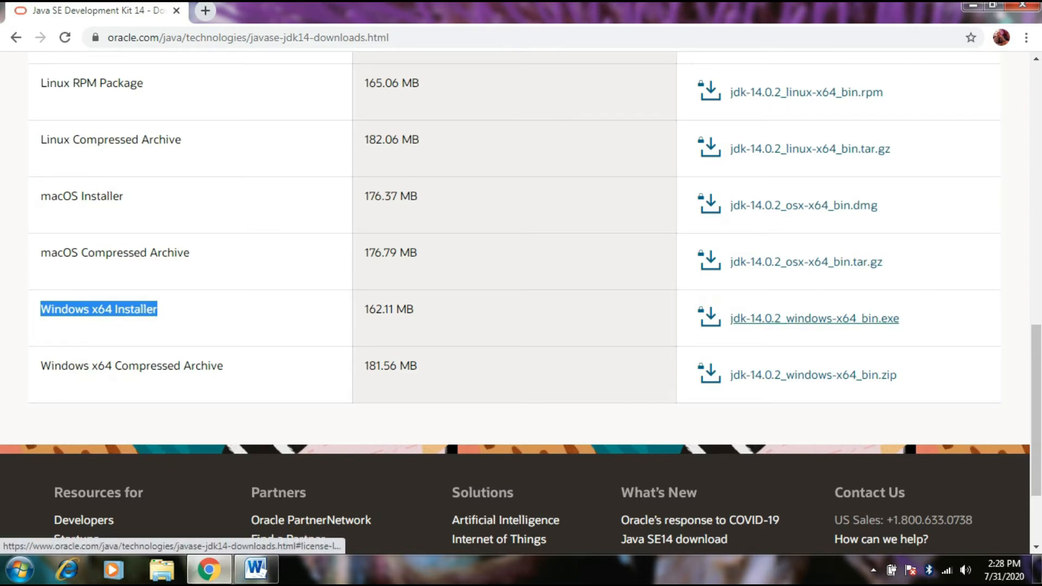
click(814, 319)
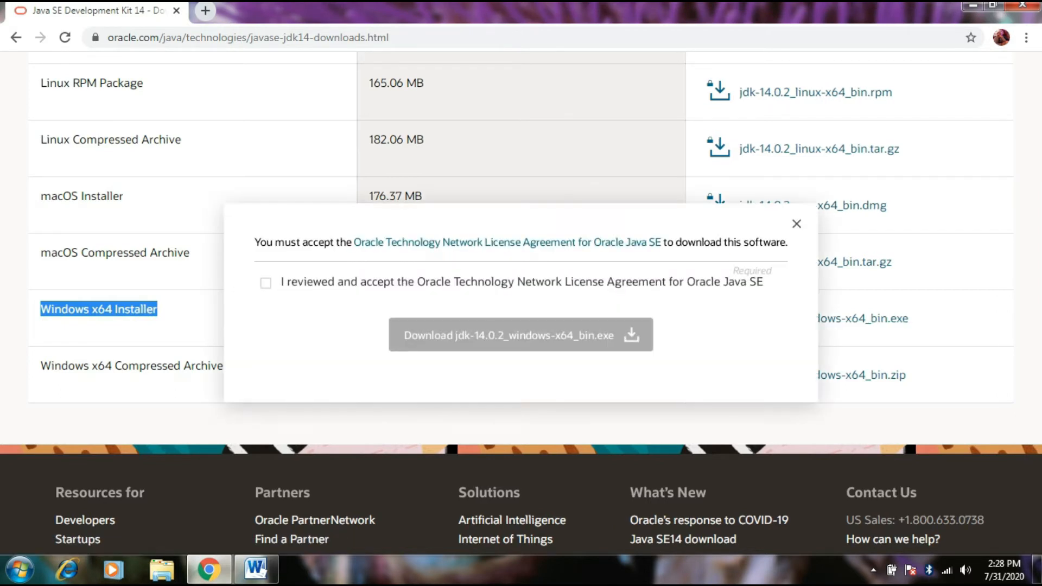
click(266, 282)
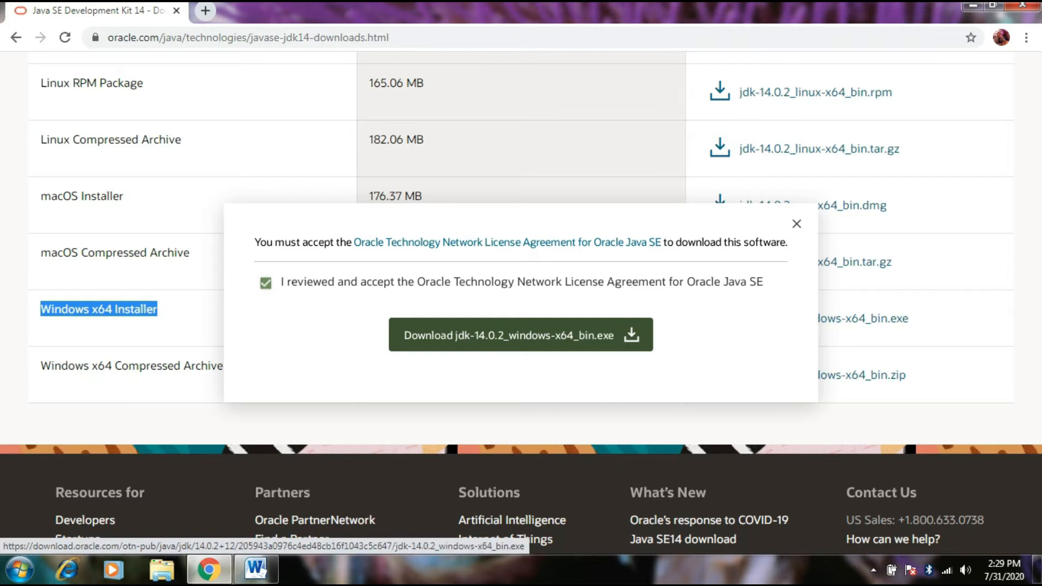
Step: Download the JDK installer to the Pictures library as jdk-14.0.2_windows-x64_bin (1).exe and keep the flagged file
click(521, 335)
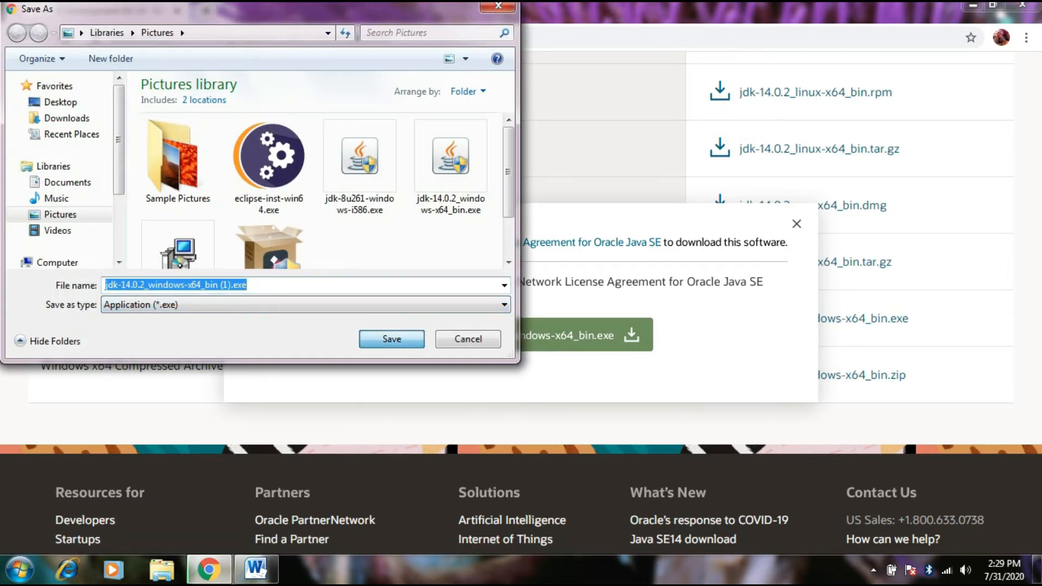
key(Return)
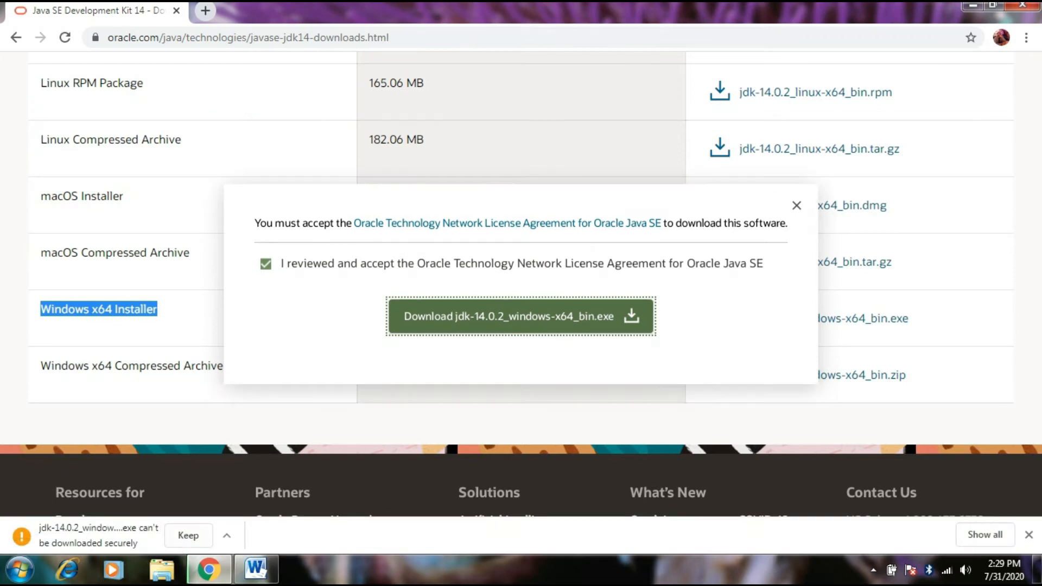
click(188, 535)
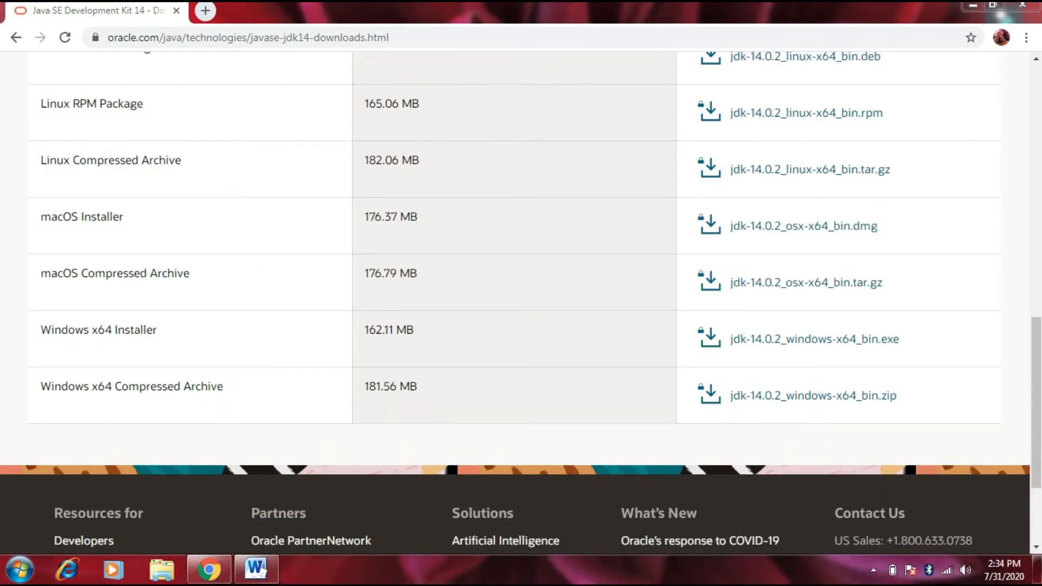
Step: Open google.com in a new tab and search for "eclipse"
key(ctrl+t)
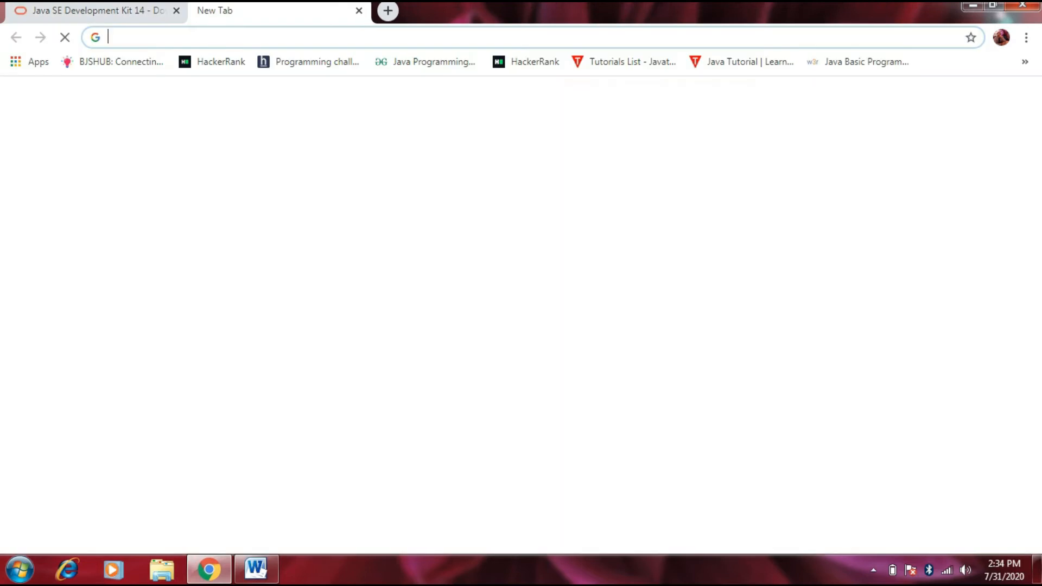
text(google.com)
key(Return)
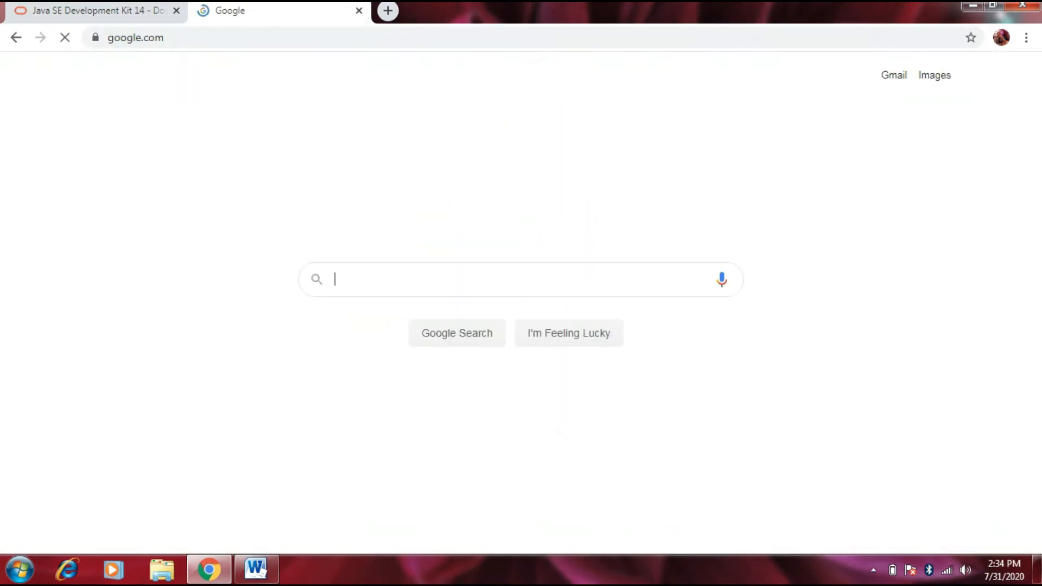
text(e)
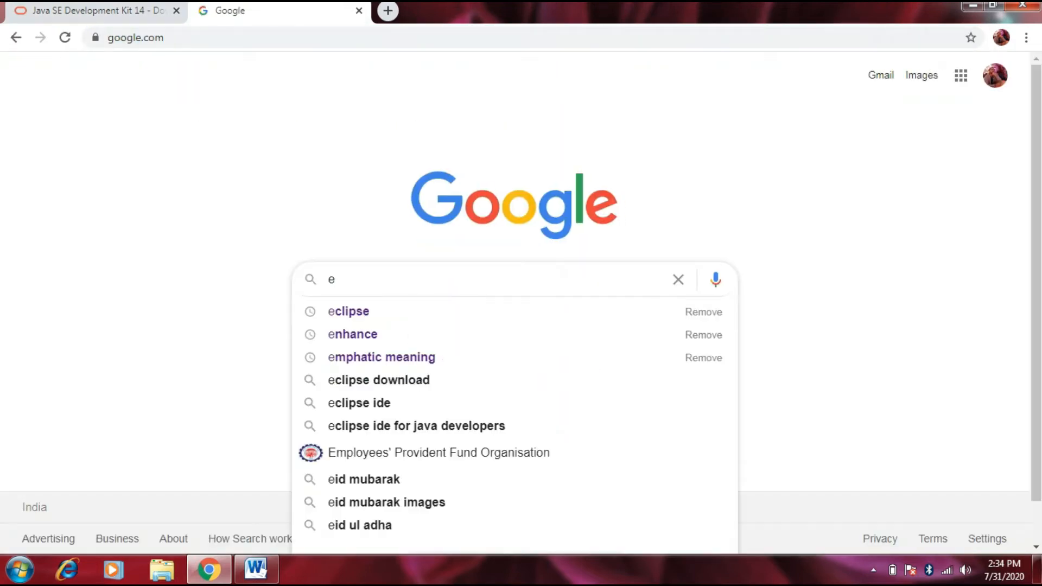
key(Down)
key(Return)
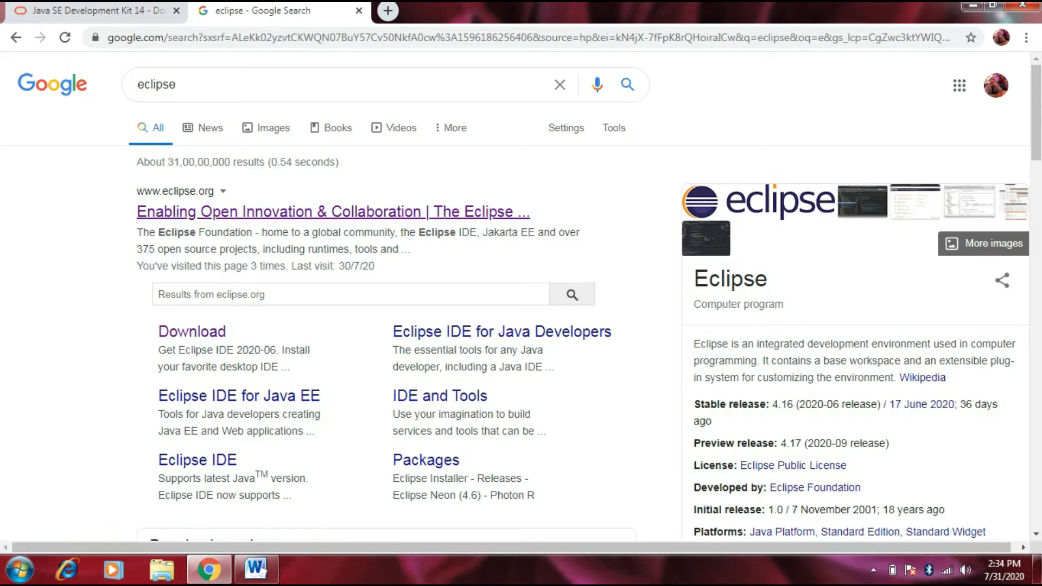
Step: Open the Eclipse Foundation's downloads from the search results and choose the 64 bit download of Eclipse IDE 2020-06
click(326, 212)
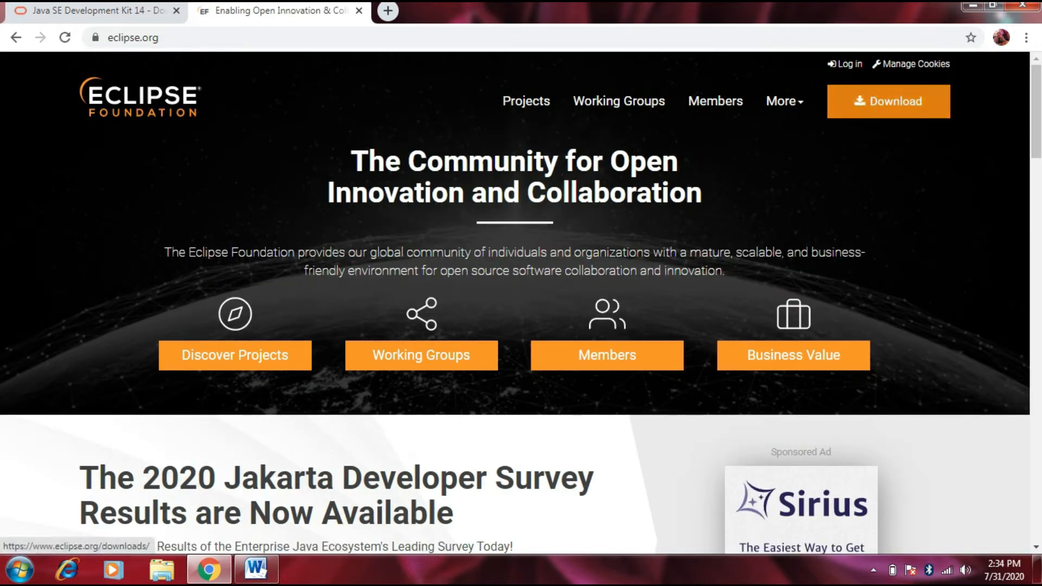
click(888, 101)
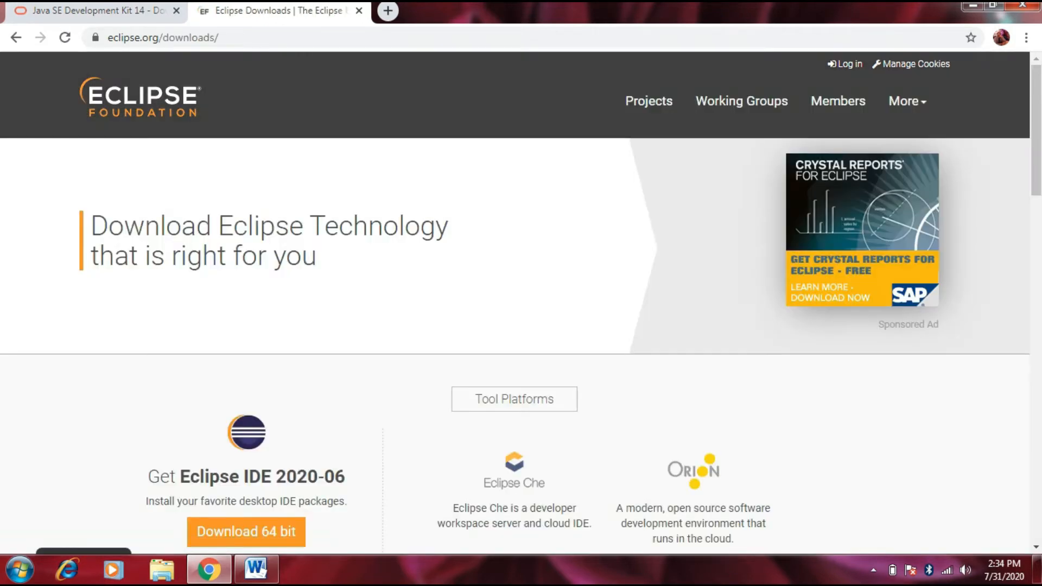
scroll(521, 302, down, 3)
drag(147, 324, 346, 324)
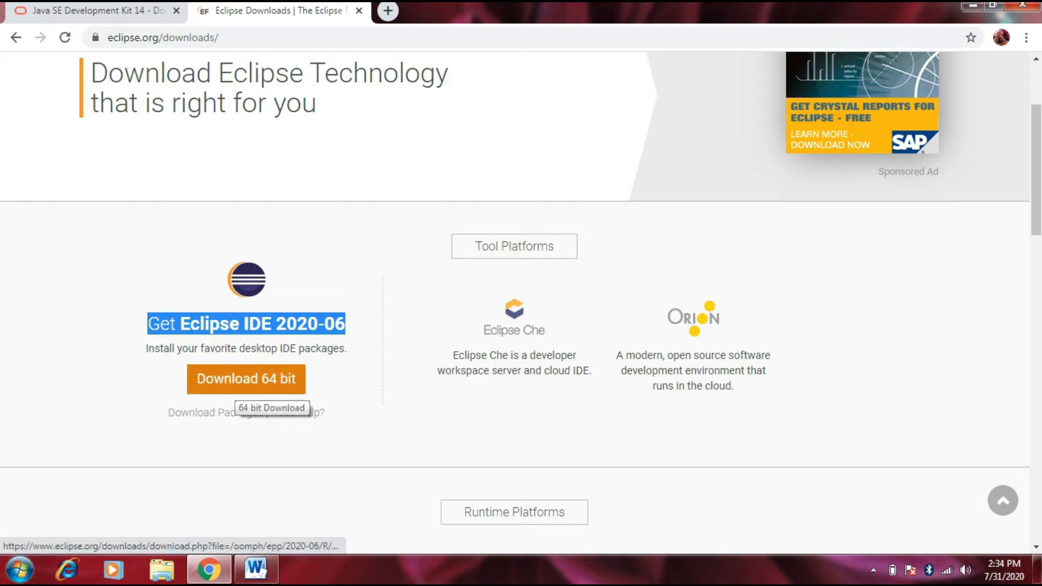
click(244, 380)
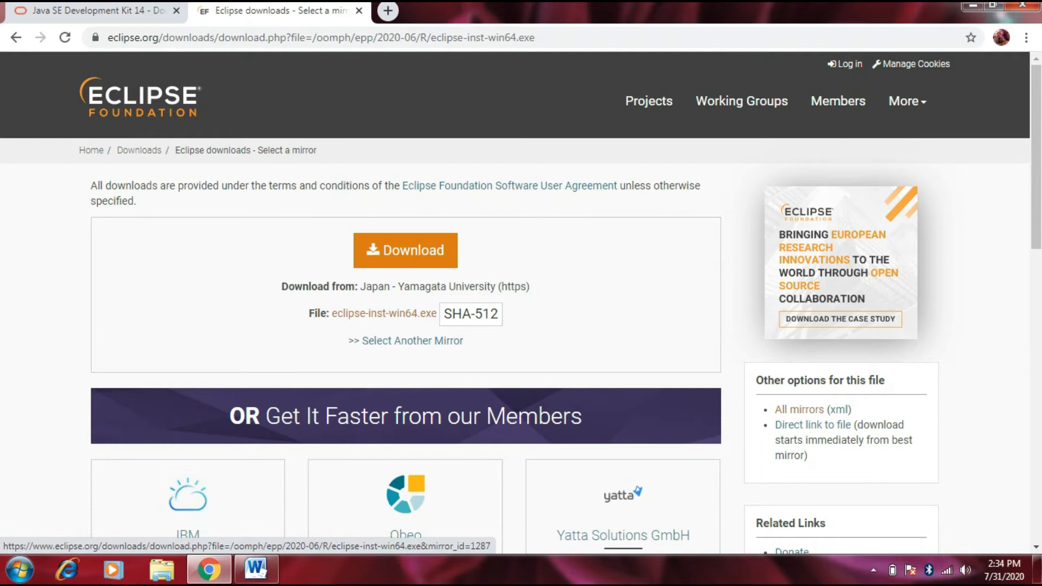
Step: Download the Eclipse installer to the Pictures library as eclipse-inst-win64.exe and keep the flagged file
click(405, 250)
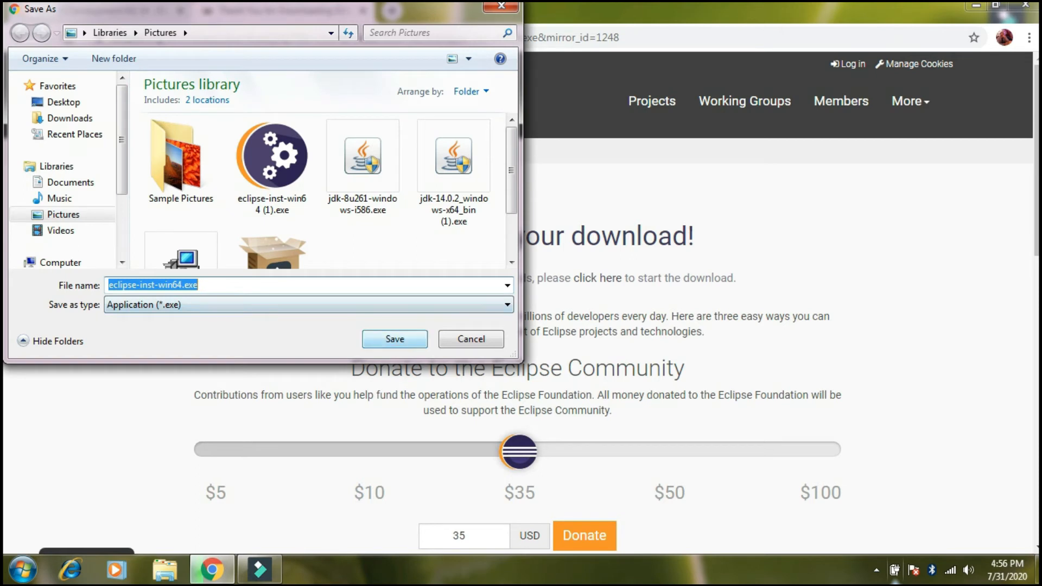
key(Return)
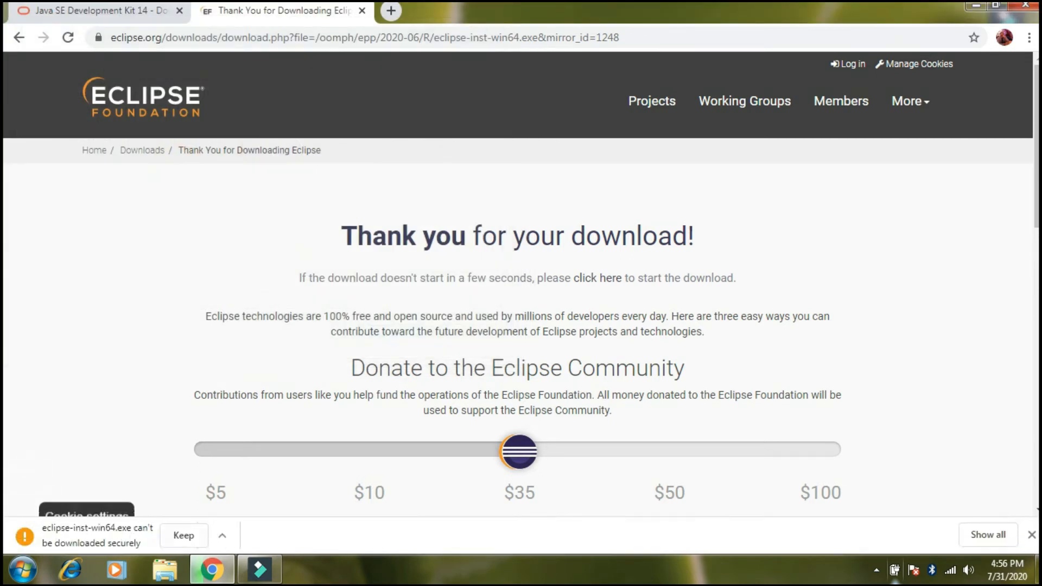
click(184, 536)
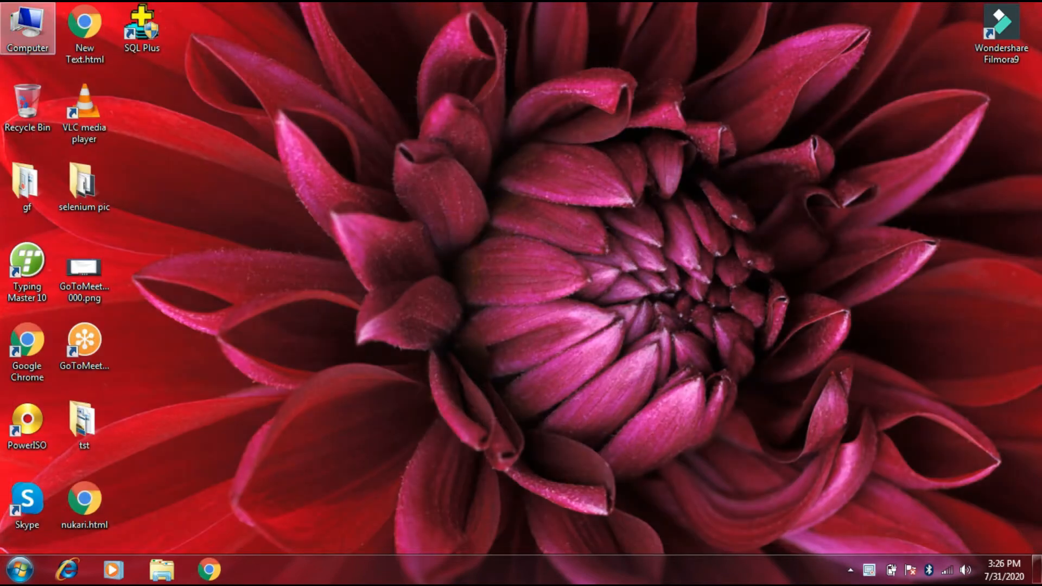
Step: Open the computer's Downloads folder in a maximized window and run the jdk-14.0.2_windows-x64_bin.exe installer
double_click(27, 27)
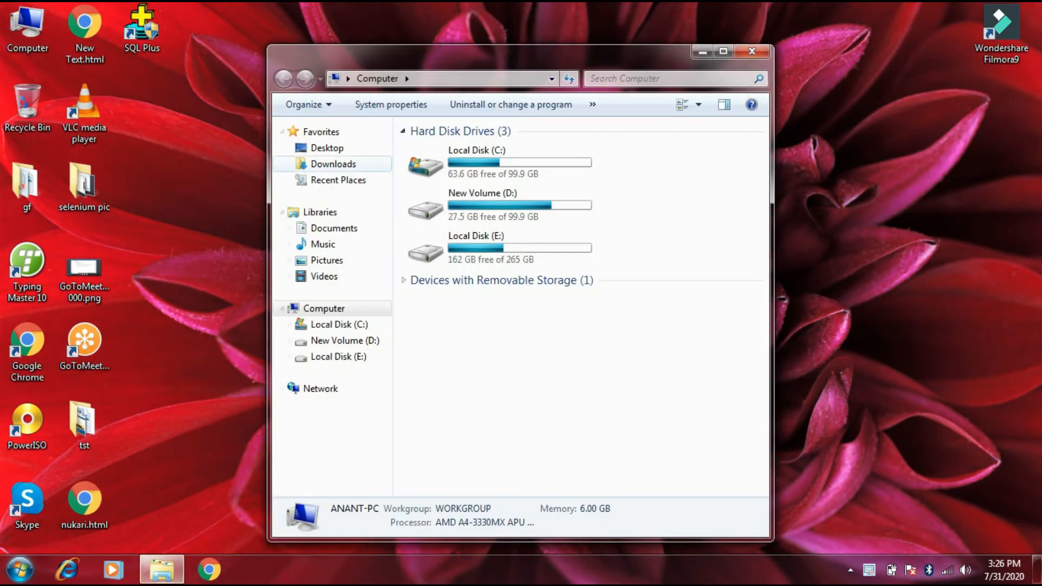
click(333, 163)
click(722, 51)
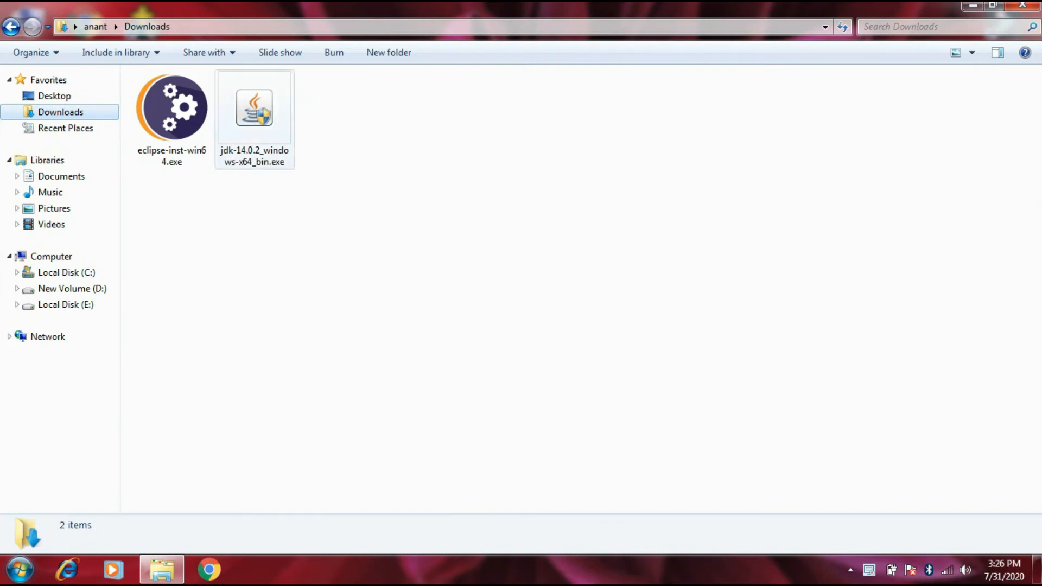
click(245, 130)
right_click(245, 131)
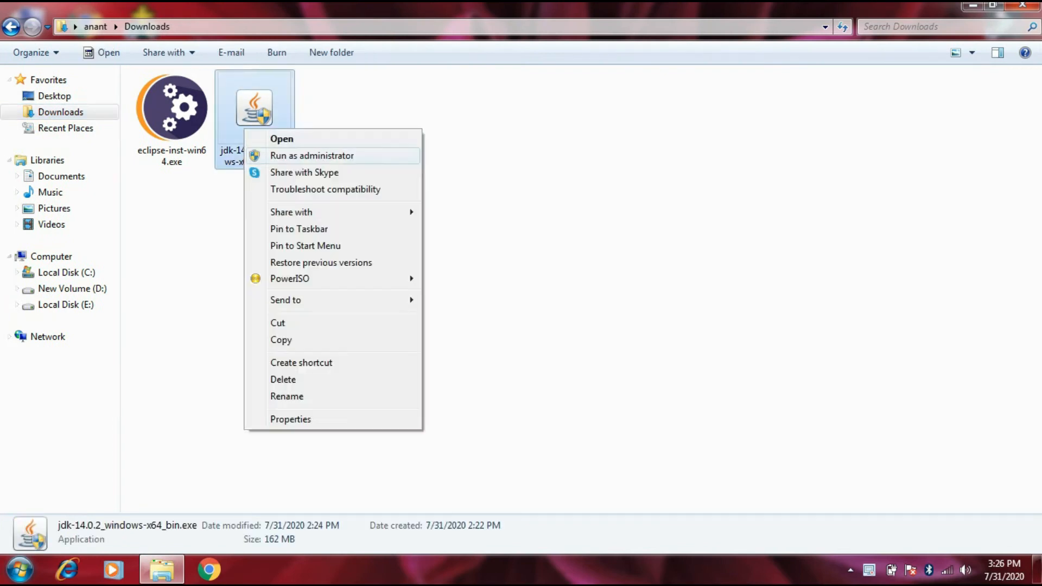
click(281, 139)
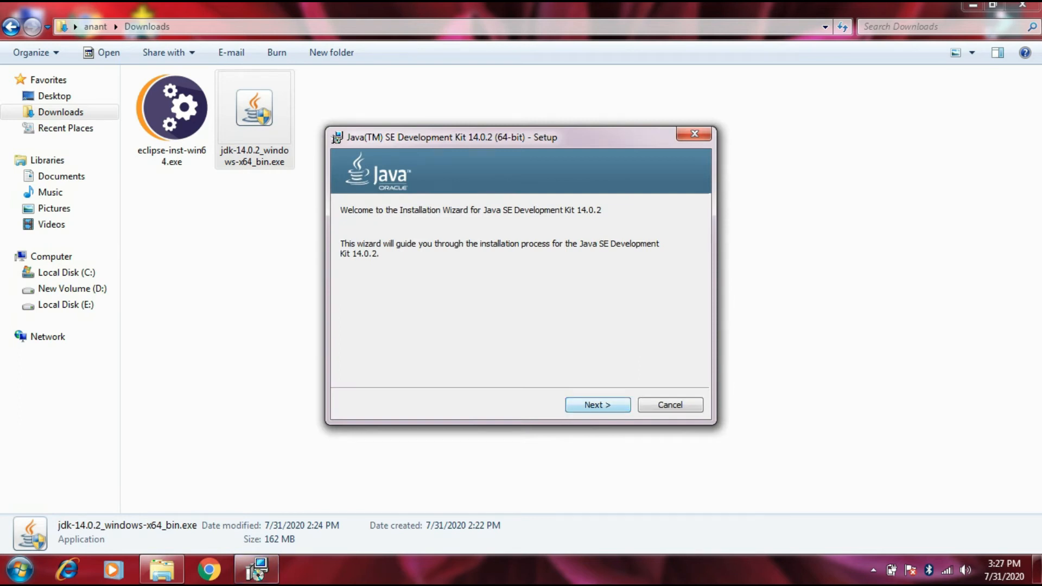
Step: Install the Java SE Development Kit into the default folder C:\Program Files\Java\jdk-14.0.2\, then close the installer and the Downloads folder
key(Return)
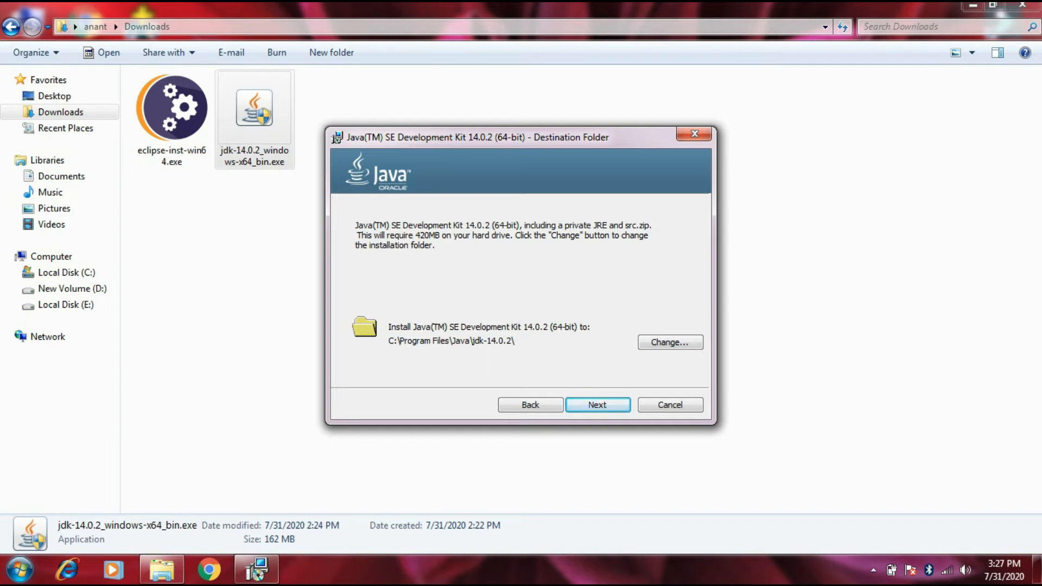
key(Return)
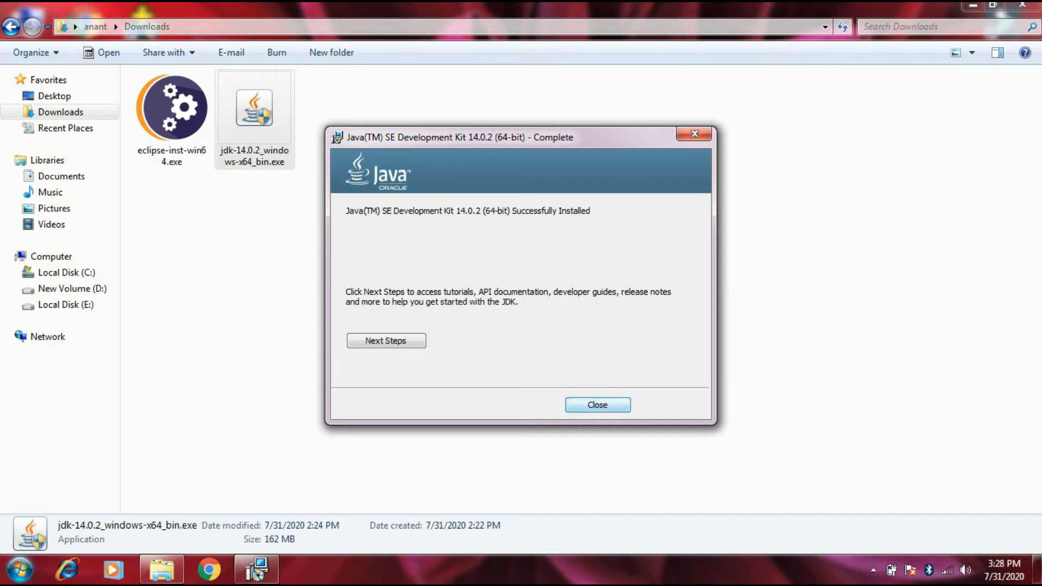
key(Return)
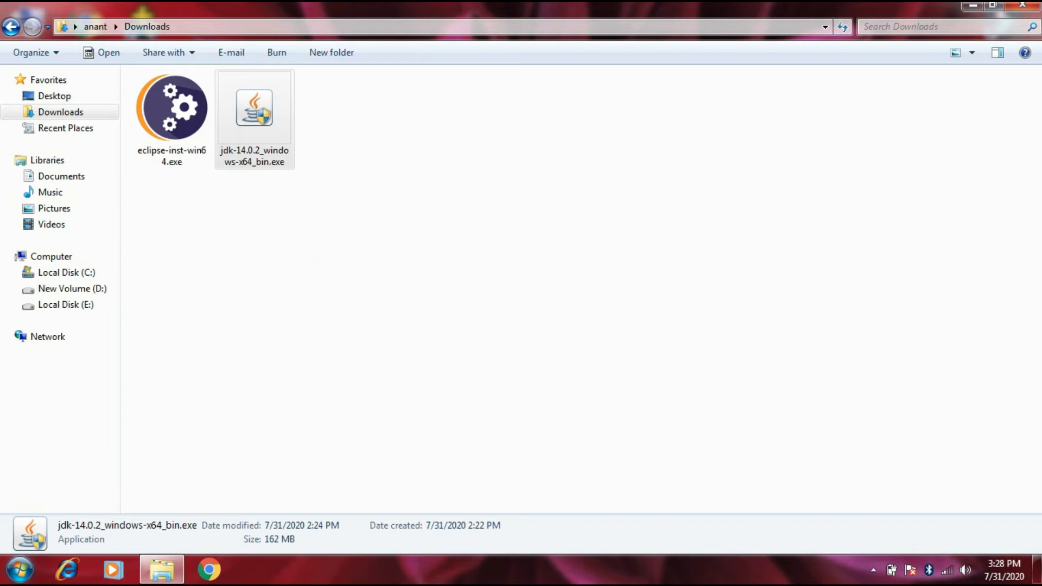
click(1022, 5)
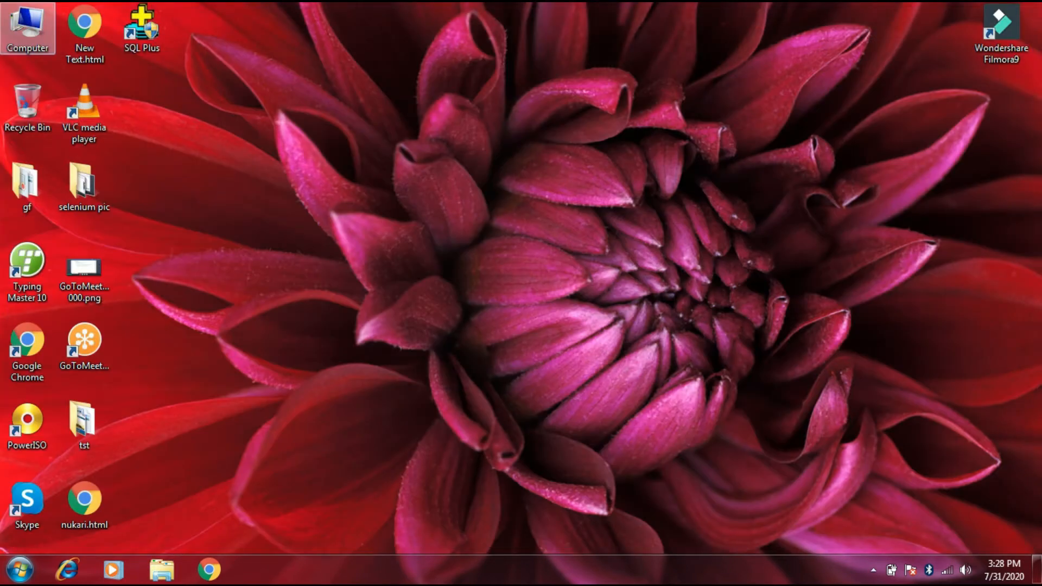
Step: Browse Local Disk (C:) to the bin folder inside Program Files\Java\jdk-14.0.2 and look over its files
double_click(27, 27)
double_click(472, 162)
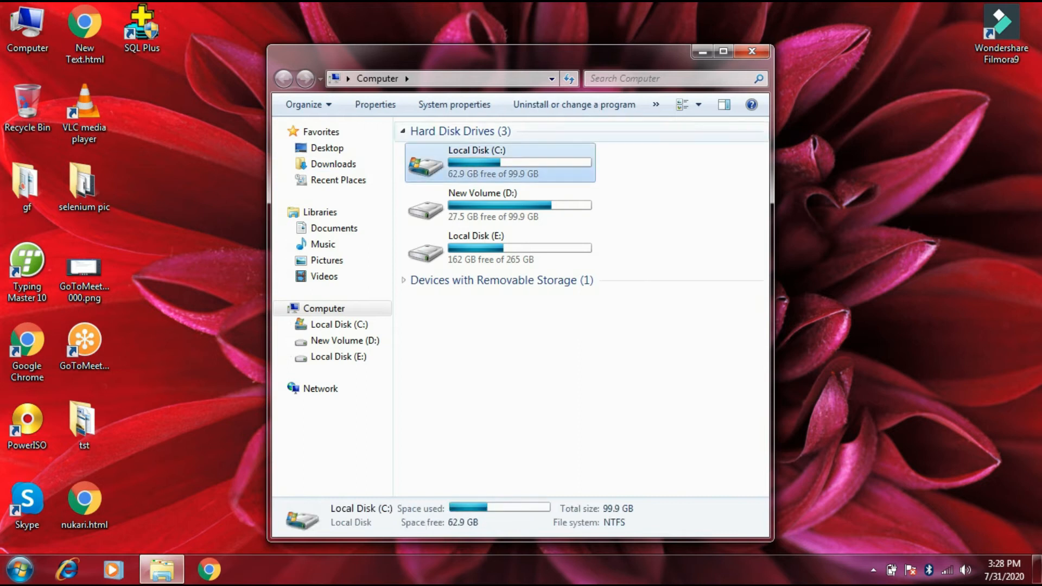
click(723, 51)
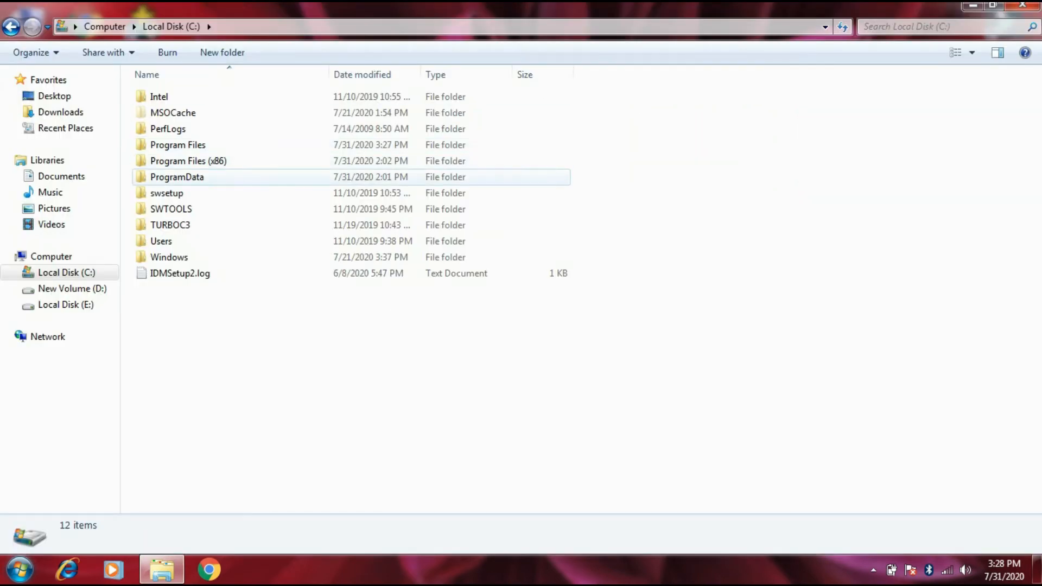
double_click(178, 145)
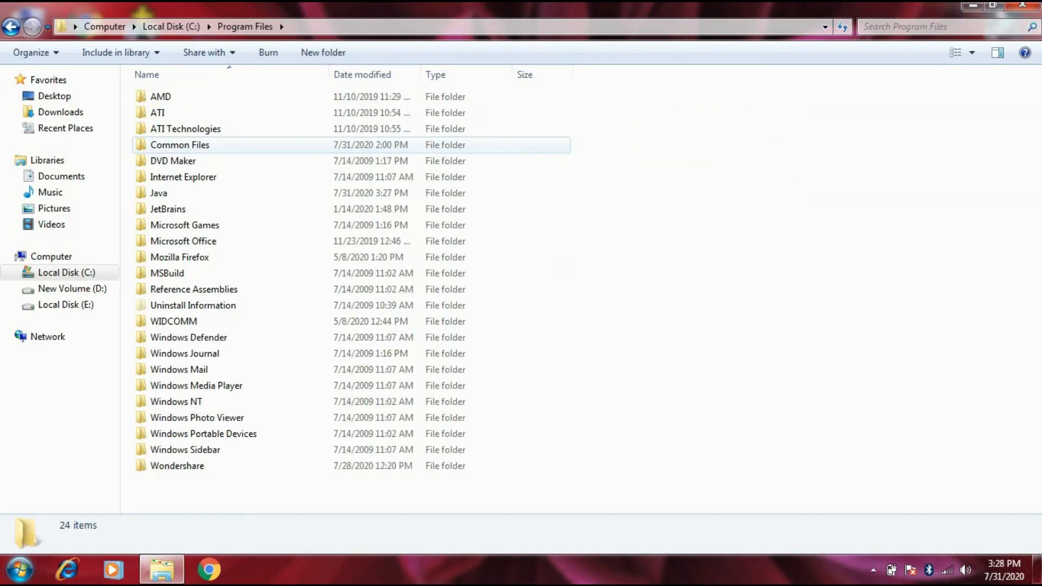
double_click(158, 193)
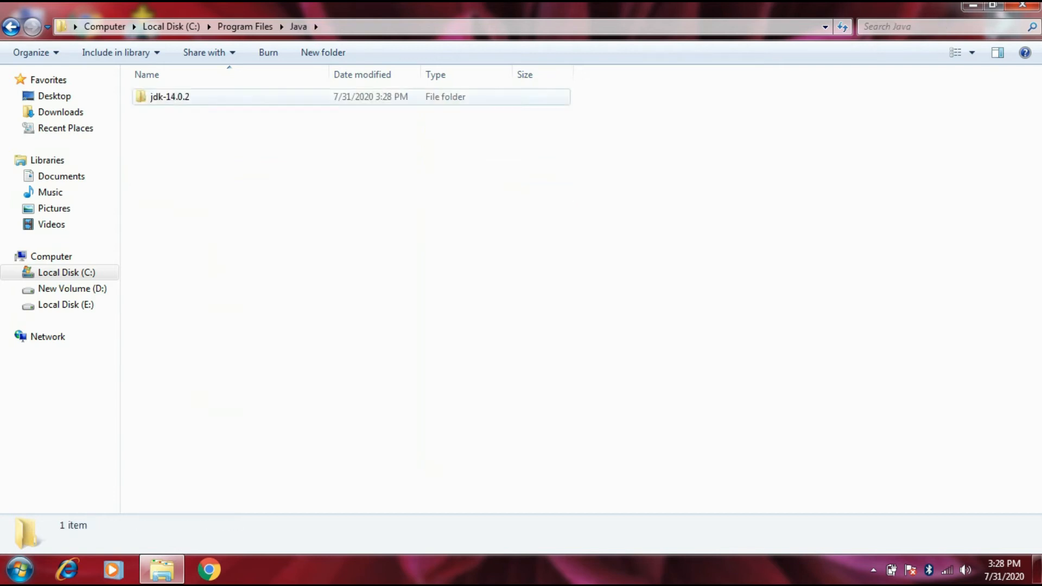
double_click(169, 97)
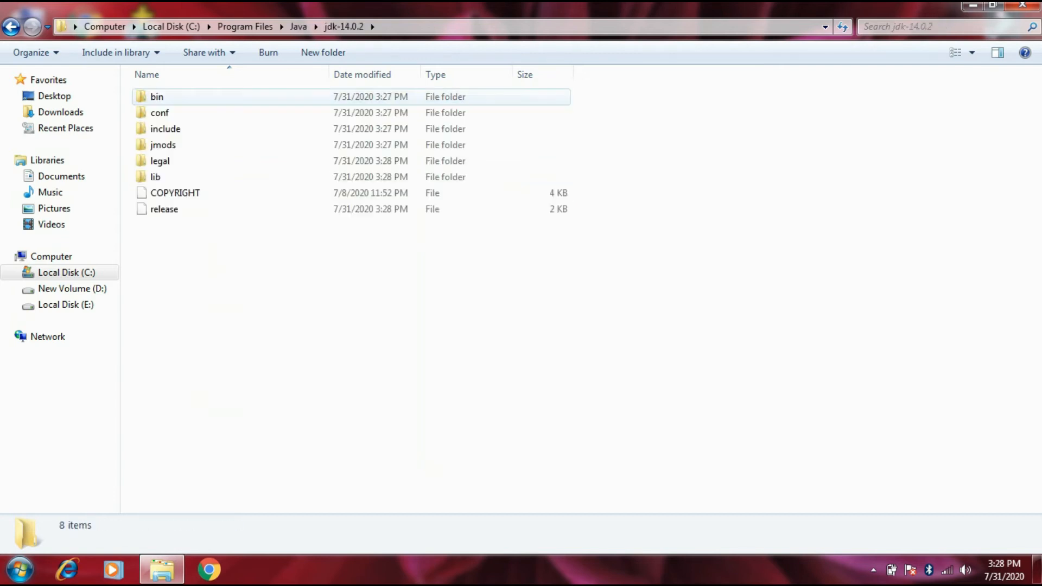
double_click(158, 96)
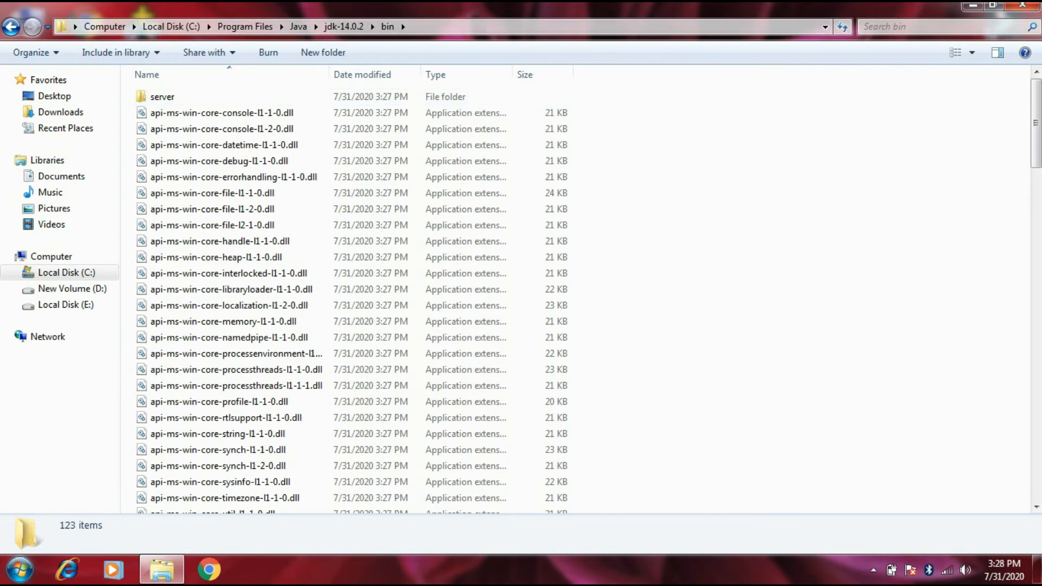
scroll(272, 145, down, 2)
scroll(271, 145, up, 2)
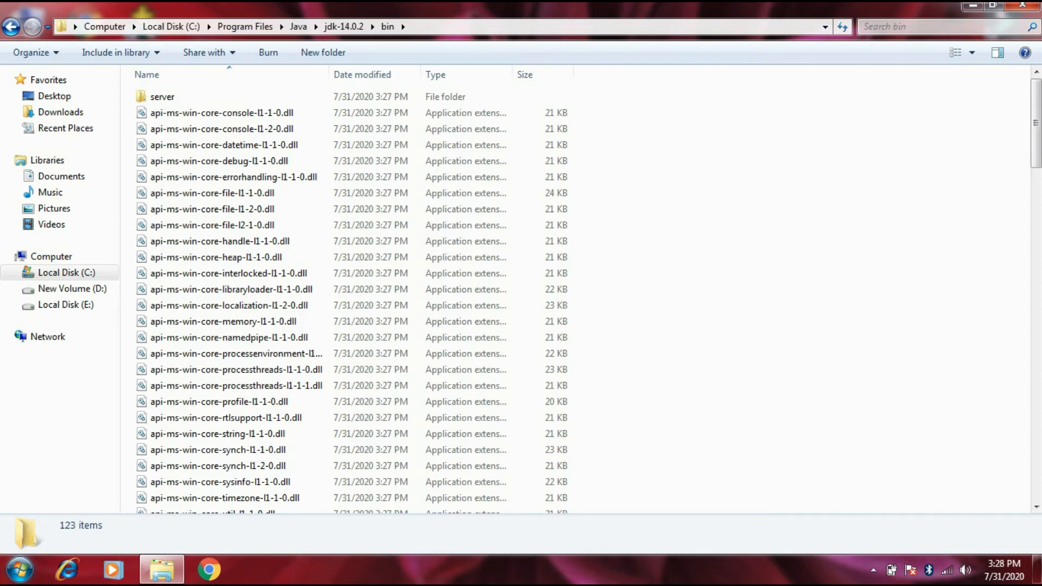
Step: Copy the full folder path C:\Program Files\Java\jdk-14.0.2\bin
click(488, 27)
key(ctrl+c)
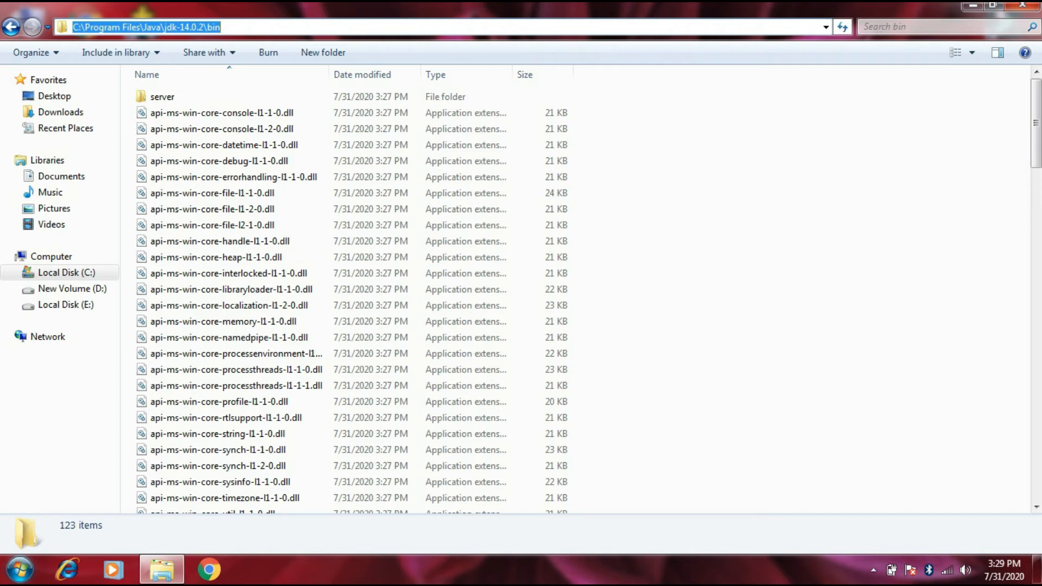
right_click(417, 25)
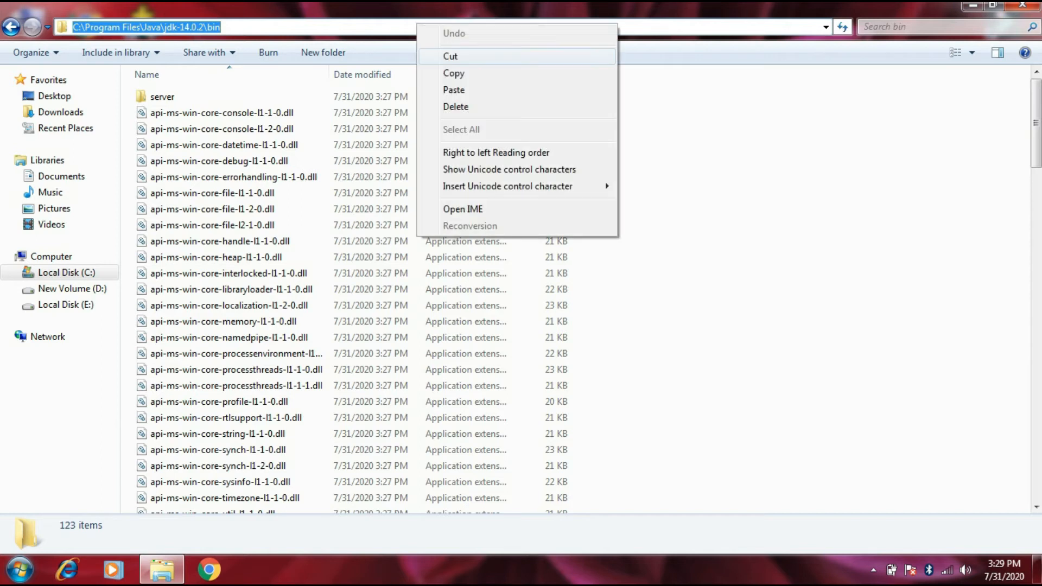
click(454, 73)
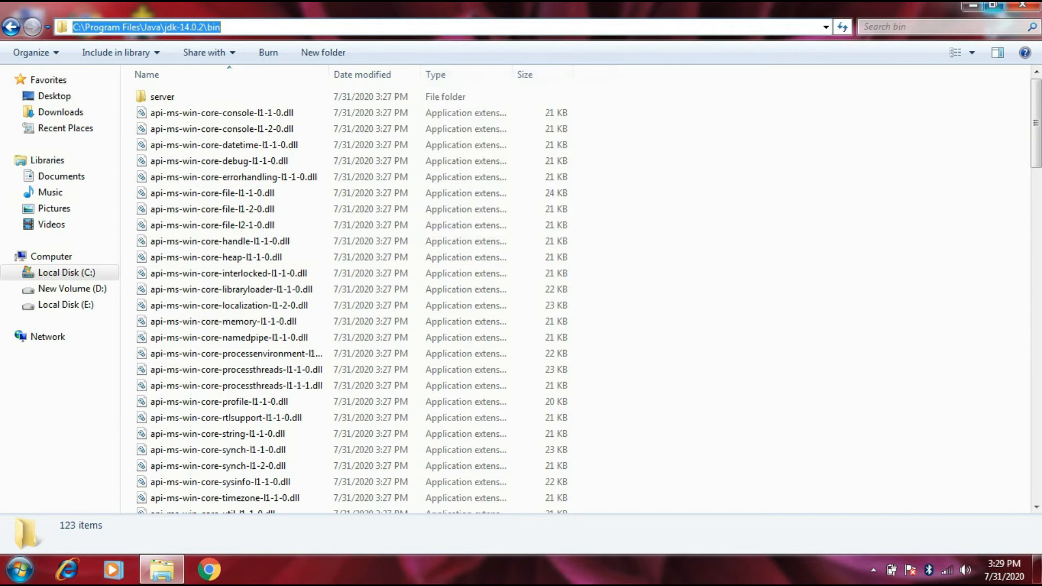
Step: From the desktop, open the computer's advanced system settings and bring up the Environment Variables
key(super+d)
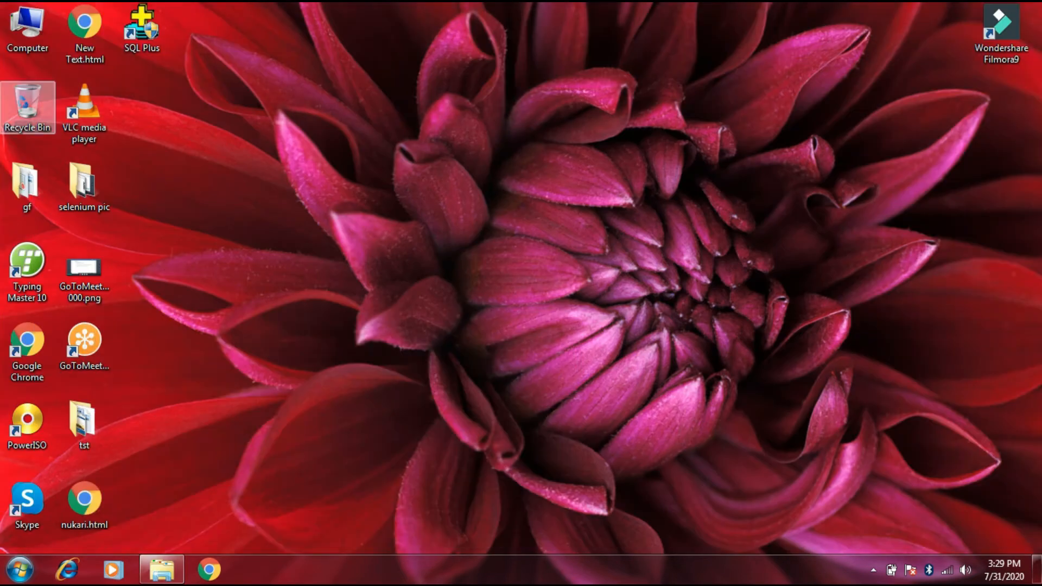
right_click(25, 35)
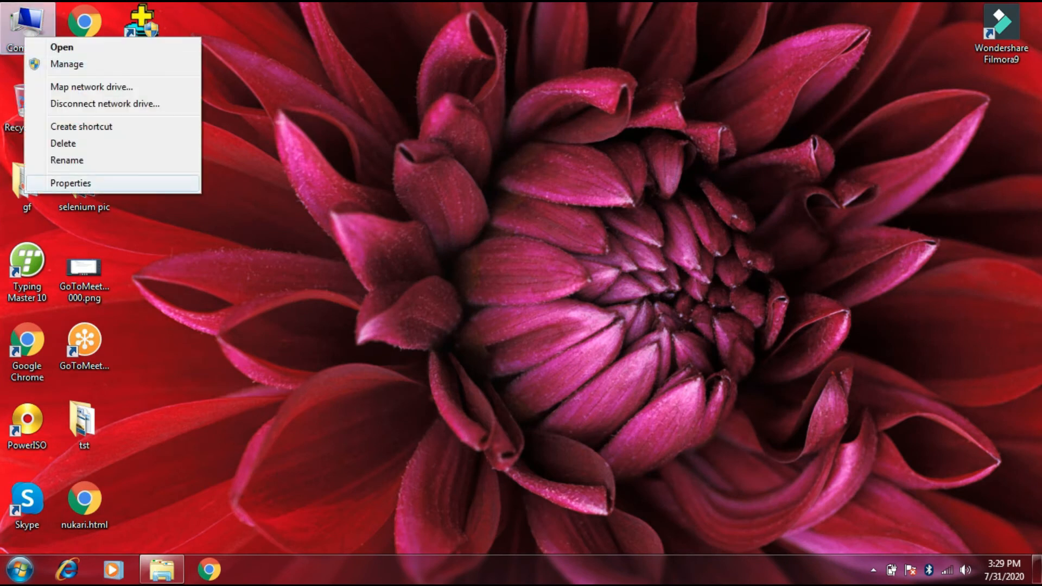
click(70, 183)
click(346, 192)
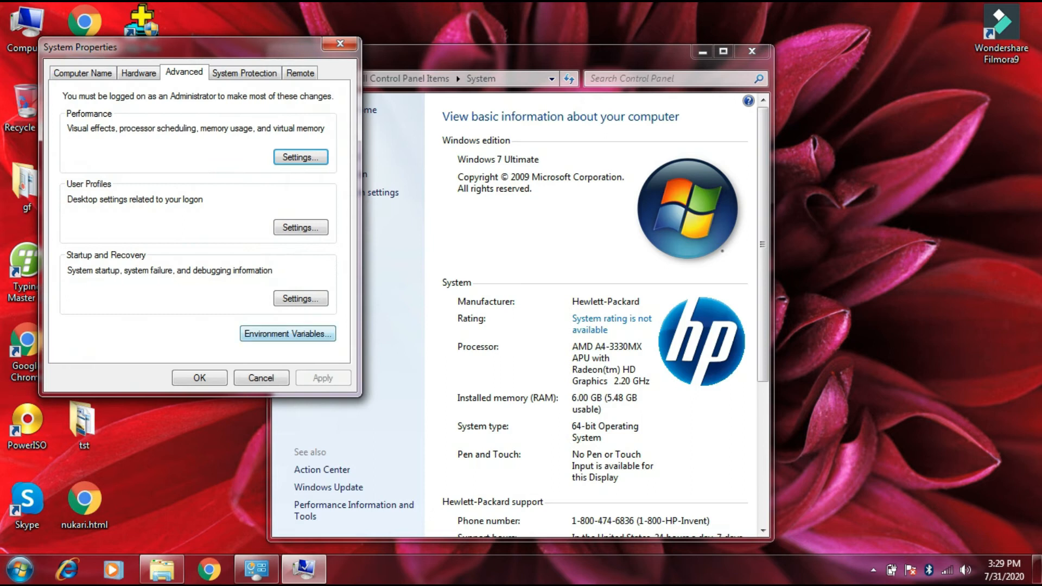
click(287, 333)
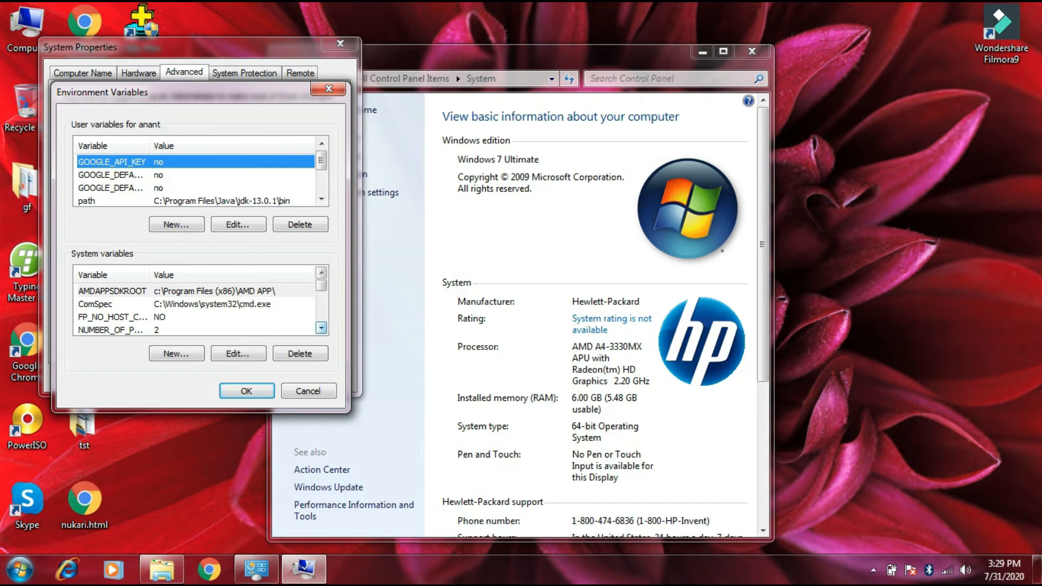
Step: Append C:\Program Files\Java\jdk-14.0.2\bin to the end of the system variable path, save the change and close the system settings
click(321, 328)
click(321, 327)
click(321, 328)
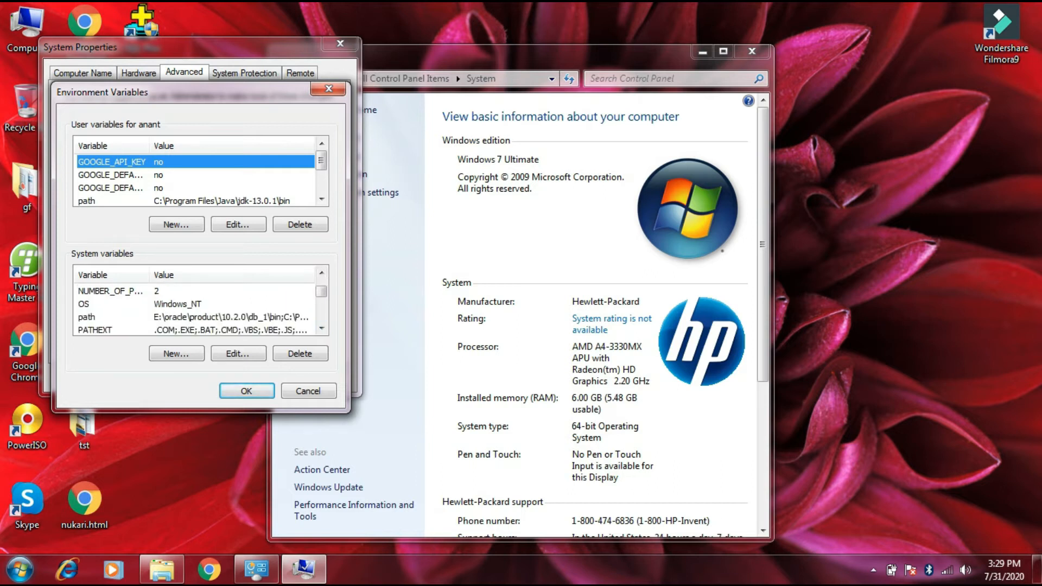
click(196, 317)
click(238, 353)
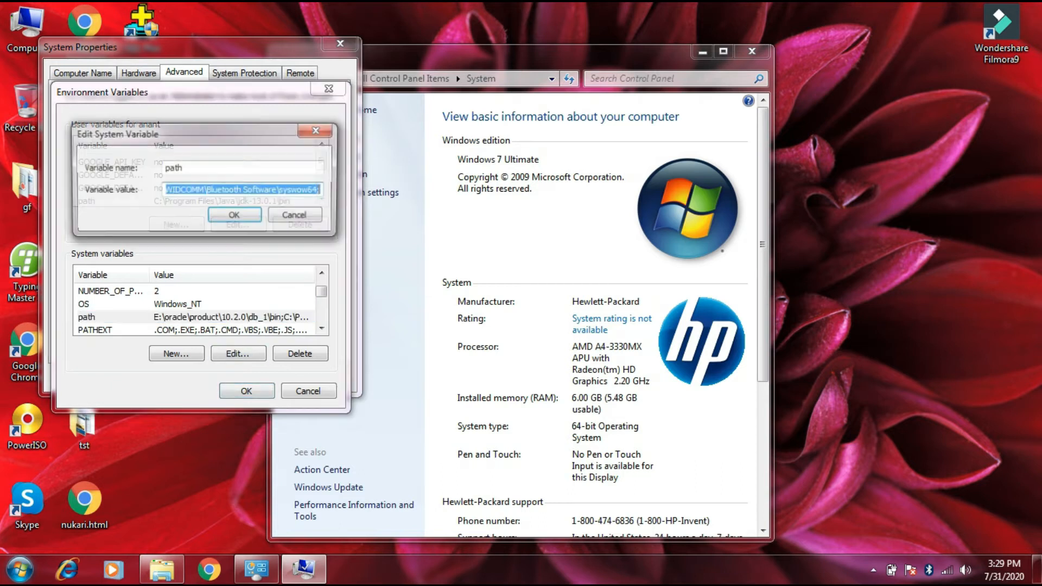
key(End)
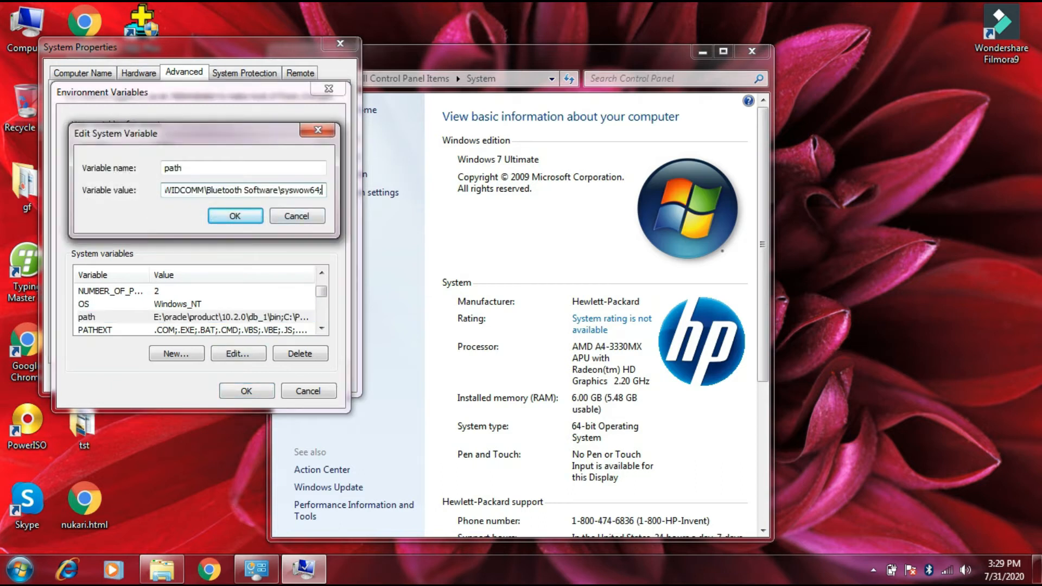
key(ctrl+v)
key(Return)
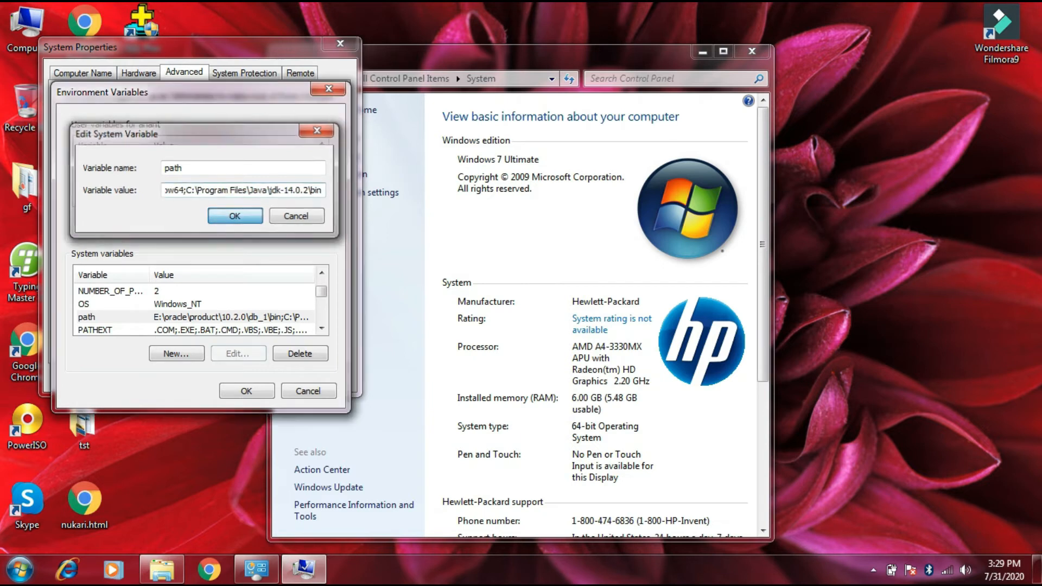
click(247, 390)
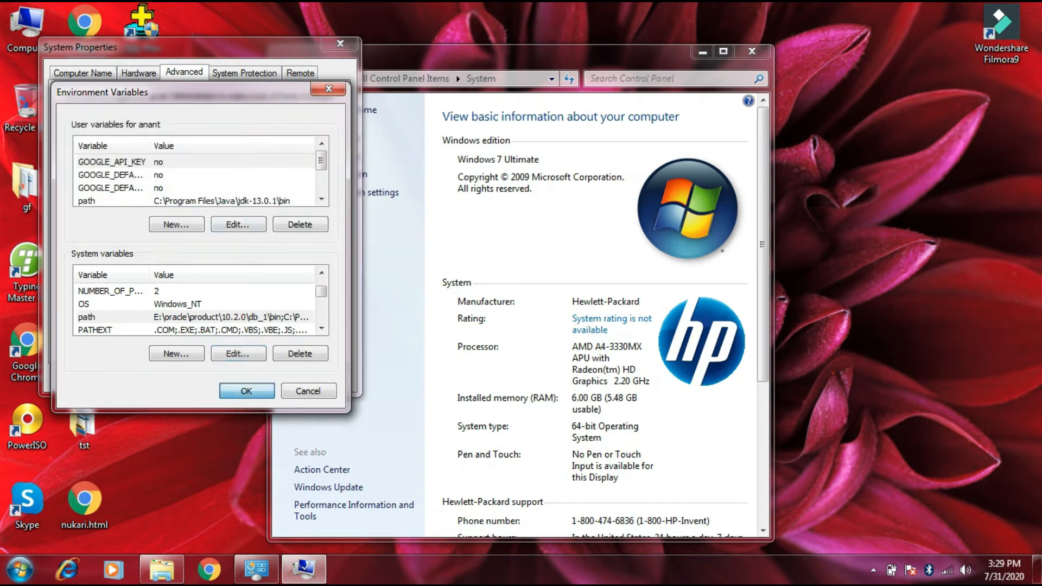
click(200, 376)
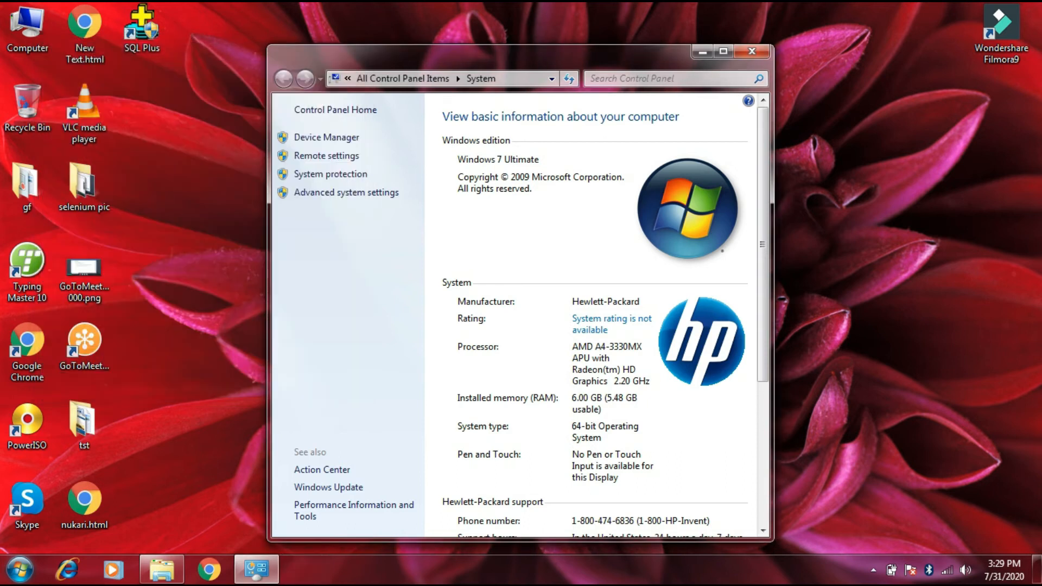
click(752, 51)
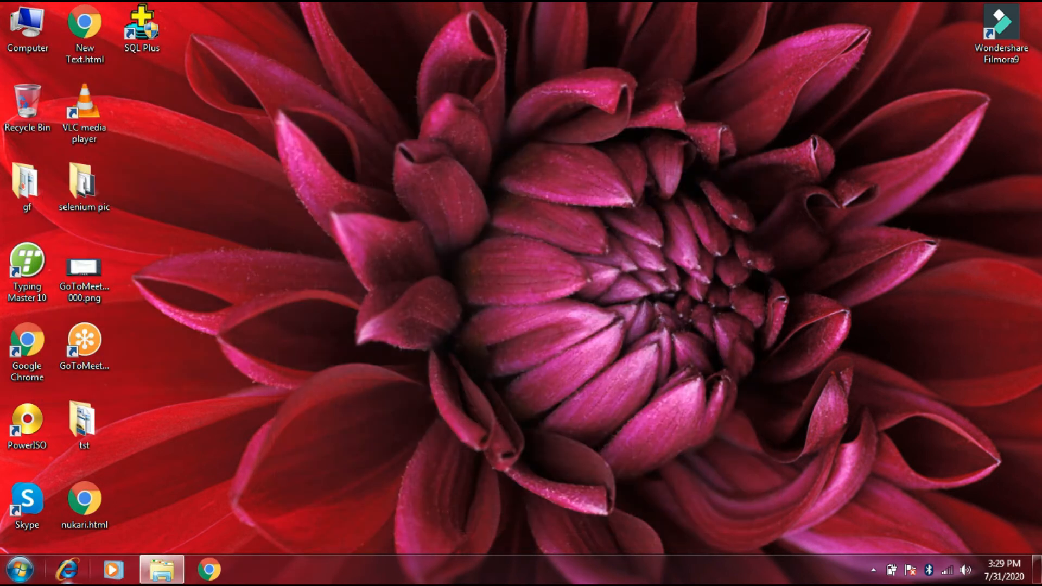
Step: Restart the computer
click(20, 569)
mouse_move(265, 530)
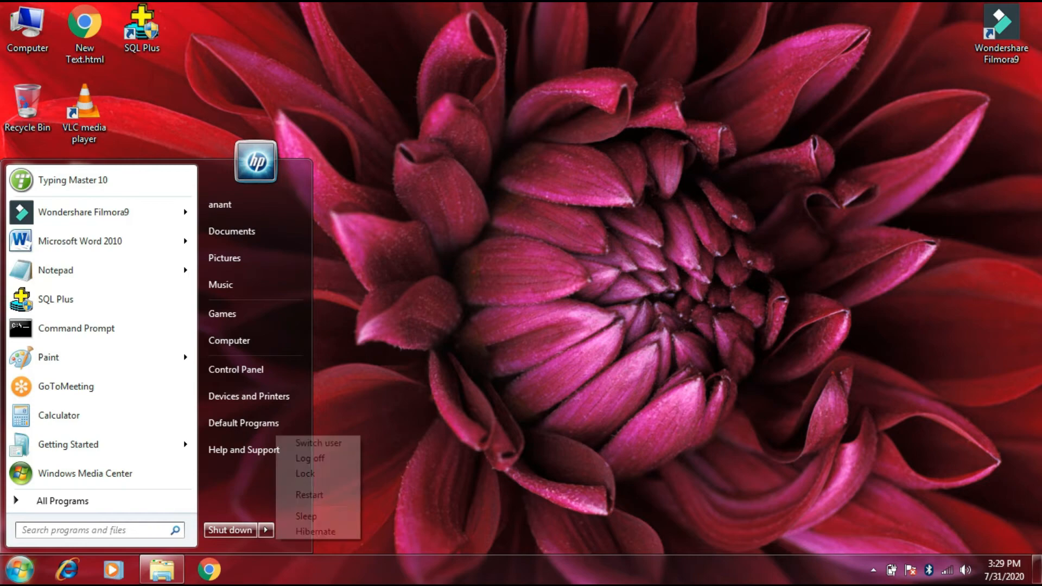
click(309, 493)
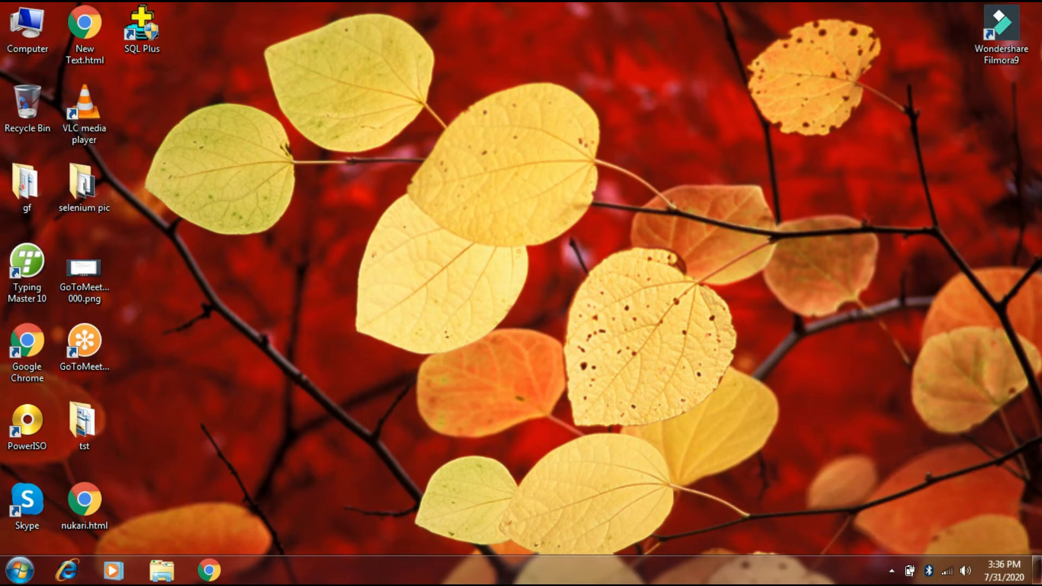
Step: Run java -version in a Command Prompt opened as administrator to check the installed Java version, and close the window
click(20, 570)
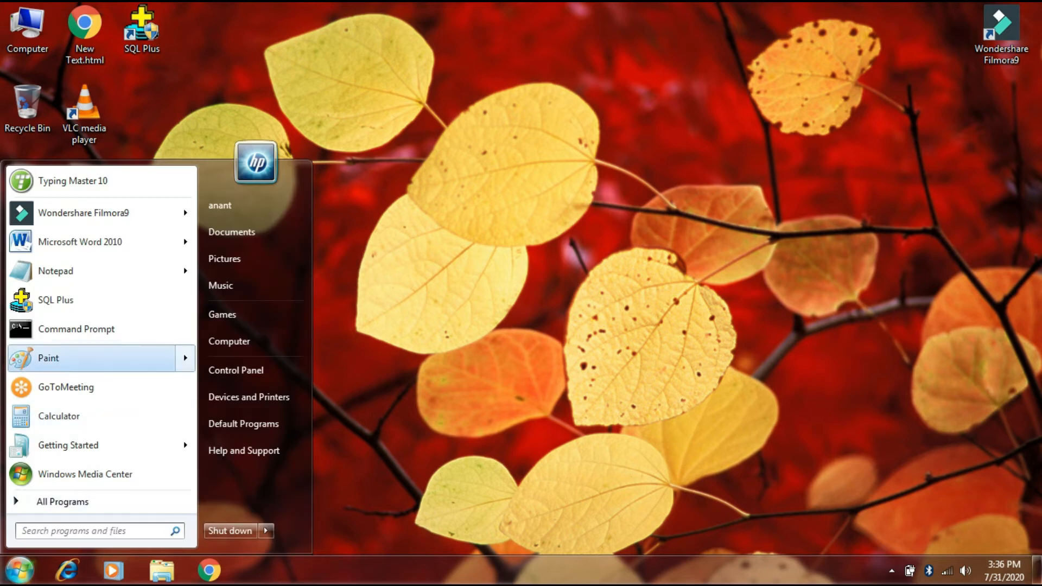
right_click(94, 330)
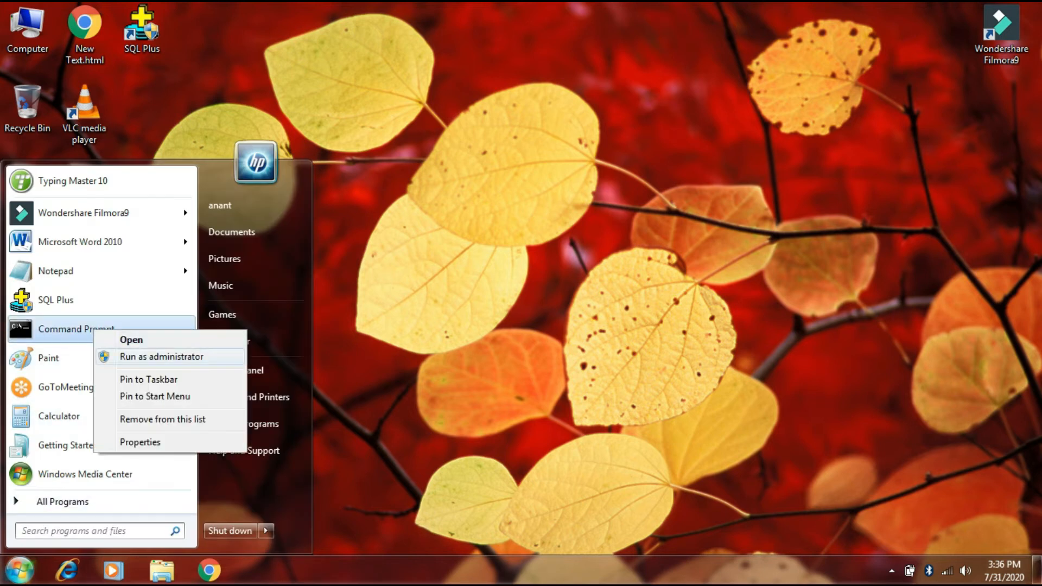
click(162, 357)
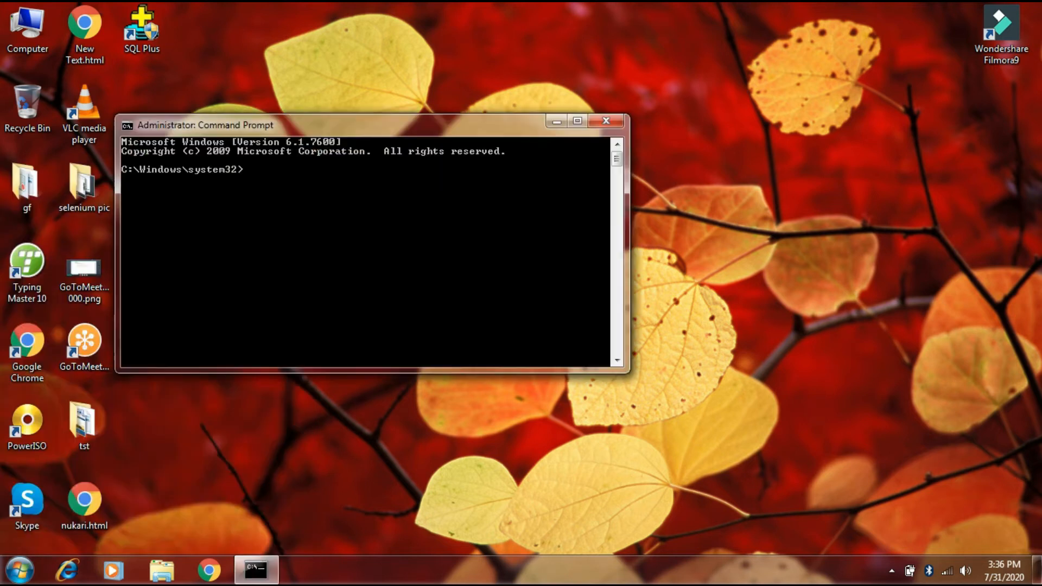
text(java -version)
key(Return)
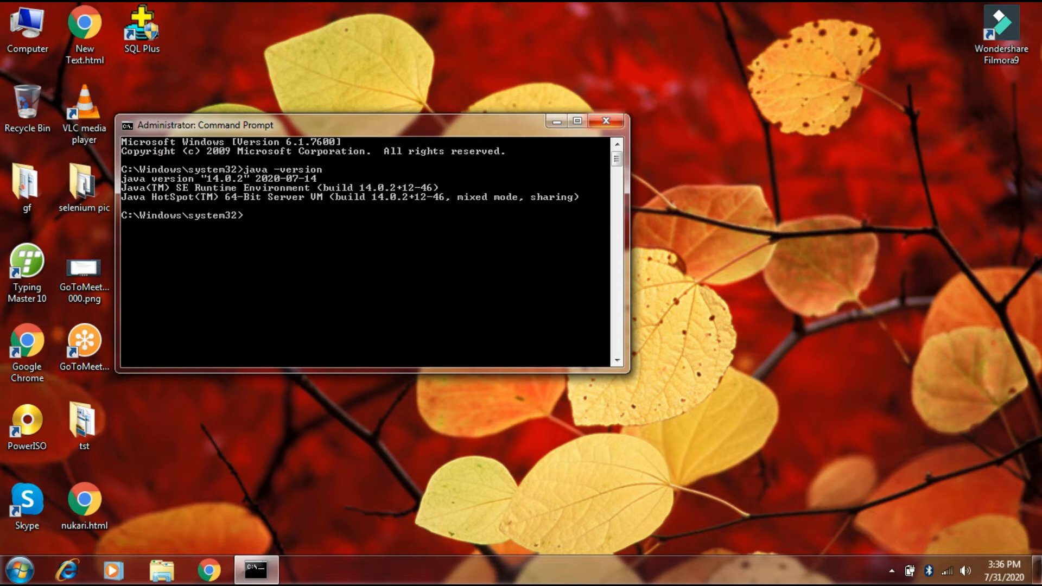
click(606, 121)
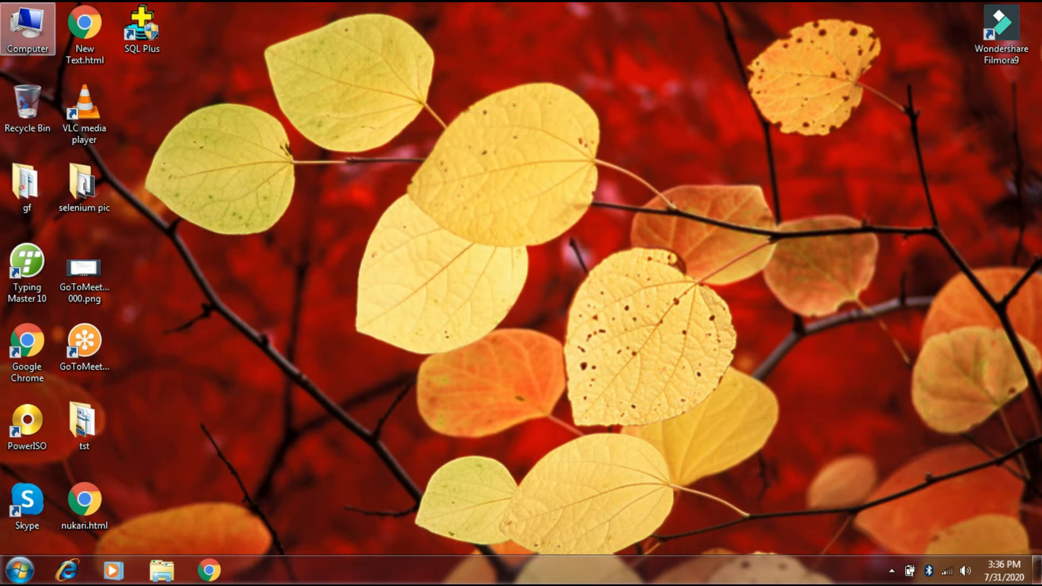
Step: Open the Downloads folder and start the Eclipse installer eclipse-inst-win64.exe
double_click(27, 27)
click(333, 164)
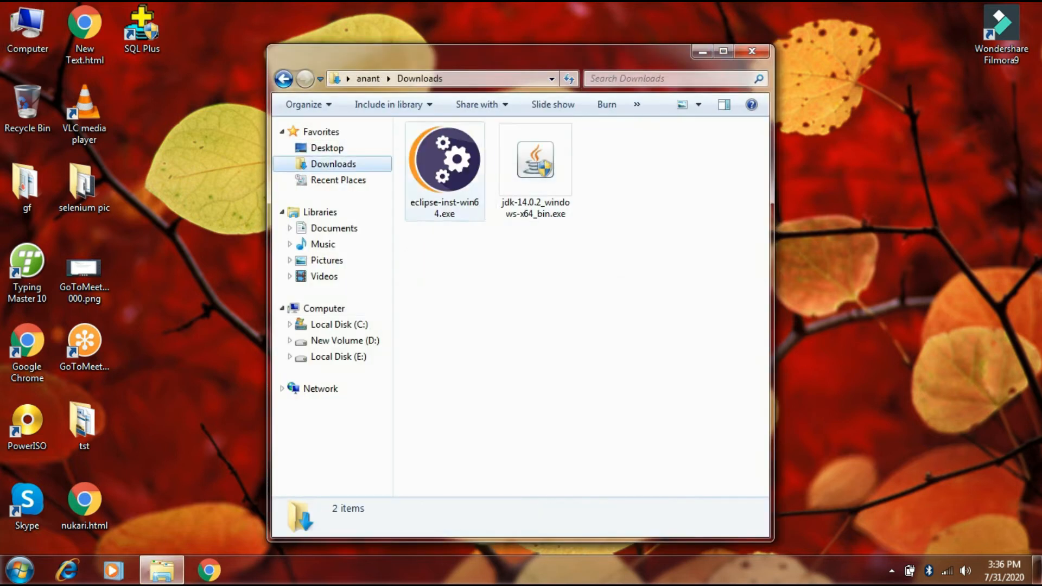
click(444, 171)
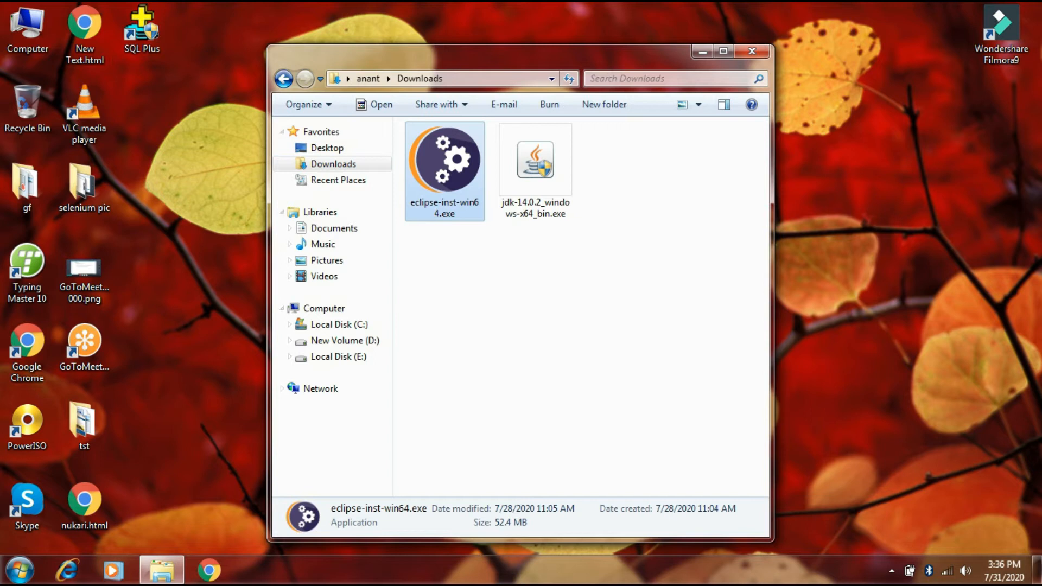
right_click(443, 187)
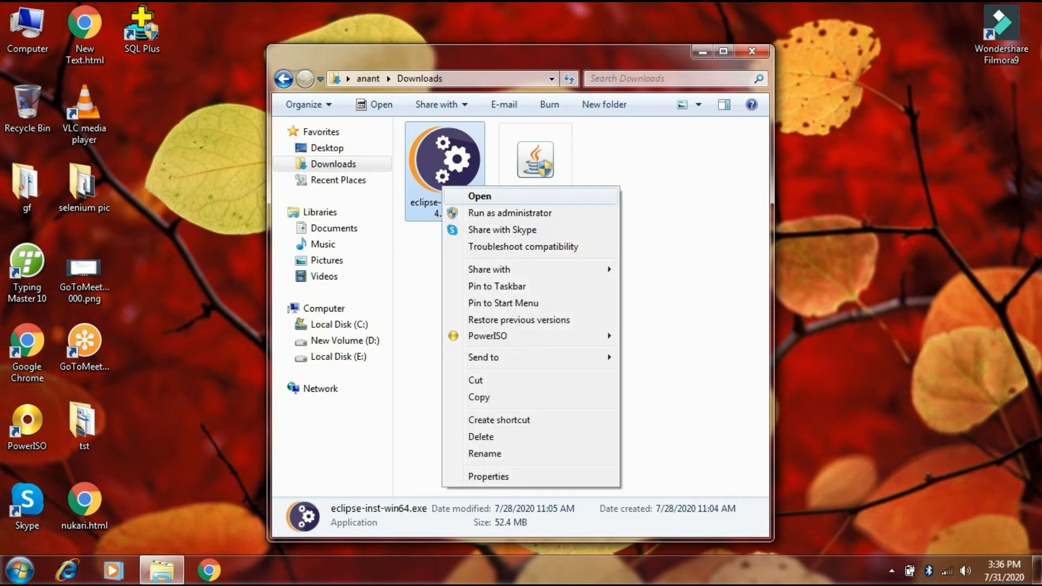
click(479, 196)
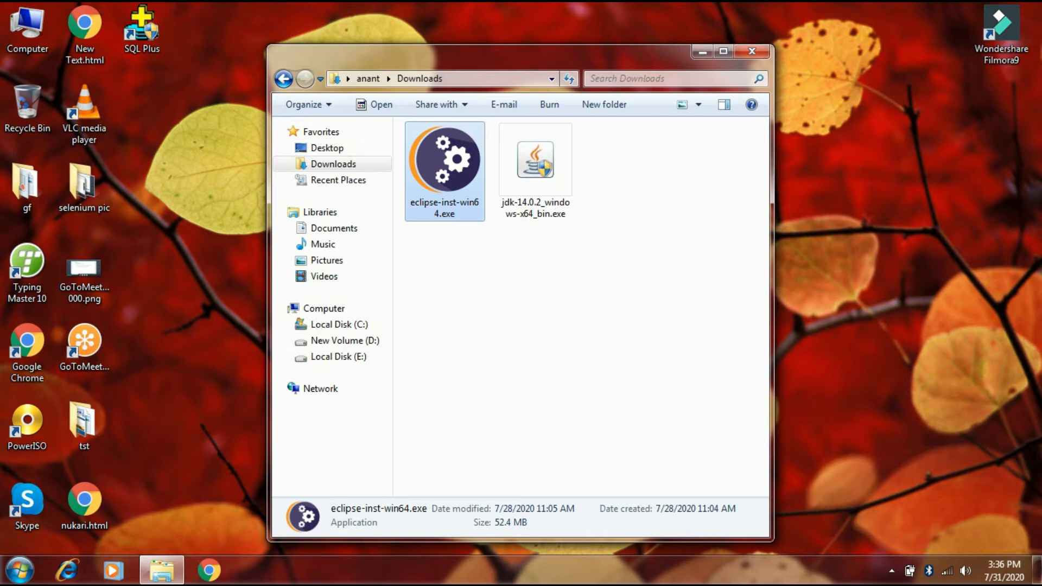
right_click(895, 53)
click(906, 119)
right_click(895, 59)
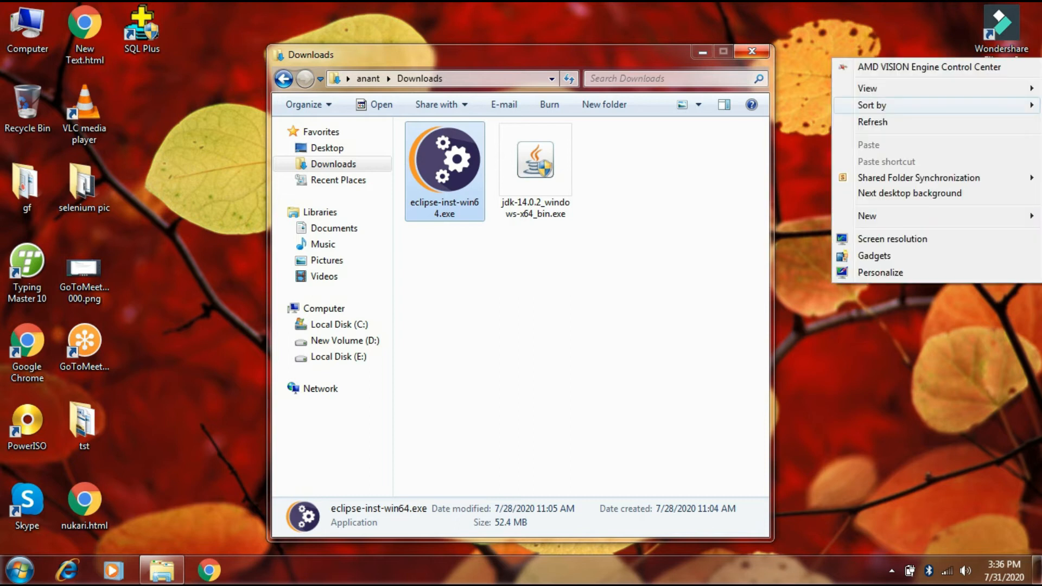
click(906, 122)
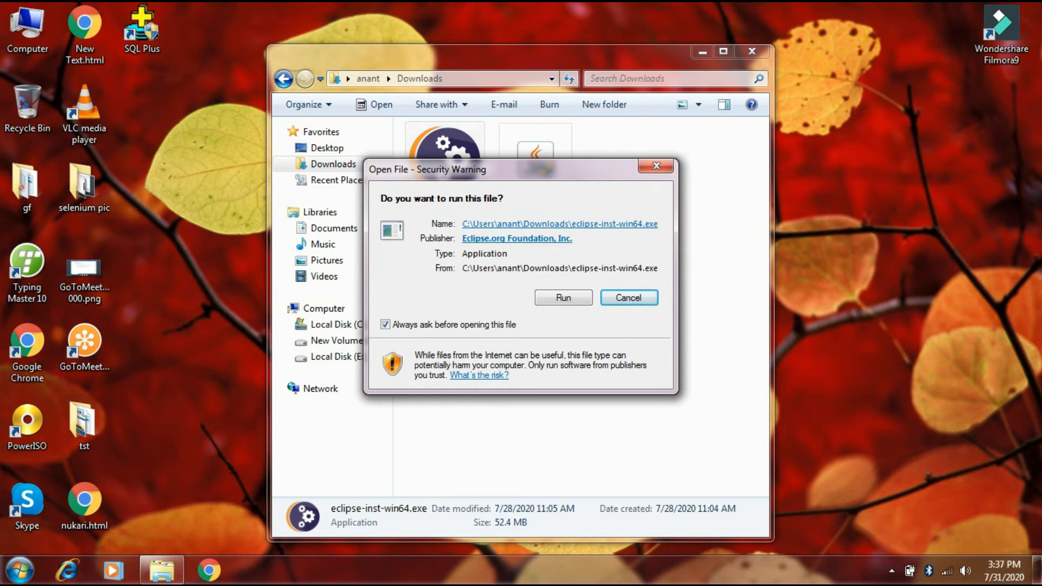
Step: Allow eclipse-inst-win64.exe to run despite the security warning and minimize the Downloads window
click(564, 297)
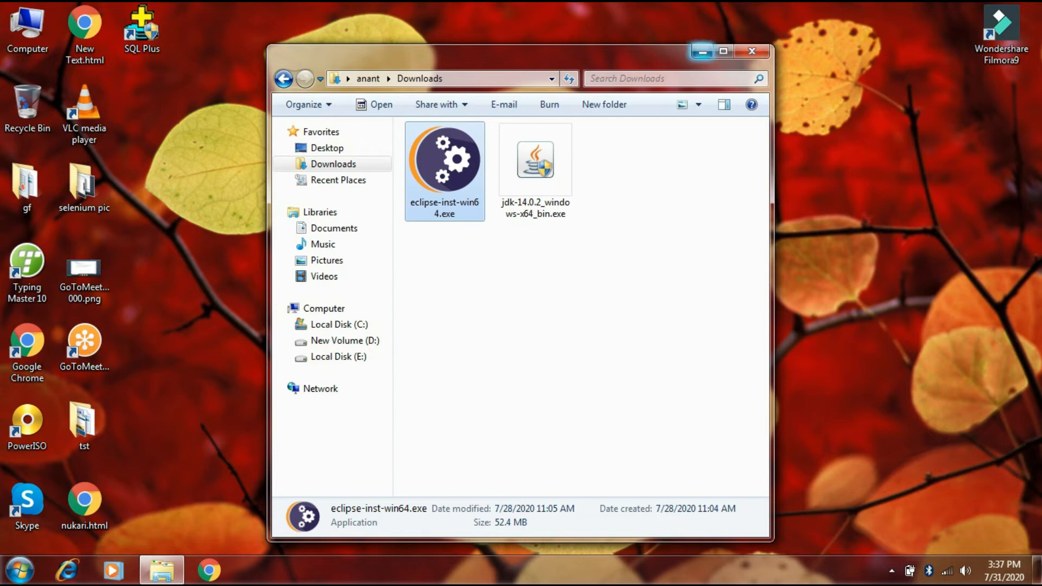
click(702, 52)
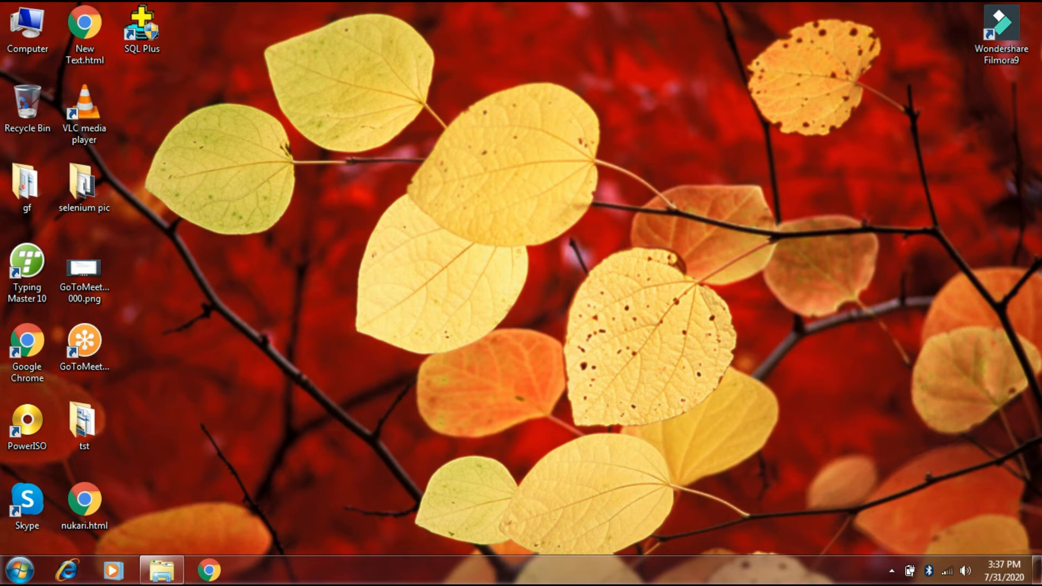
right_click(728, 88)
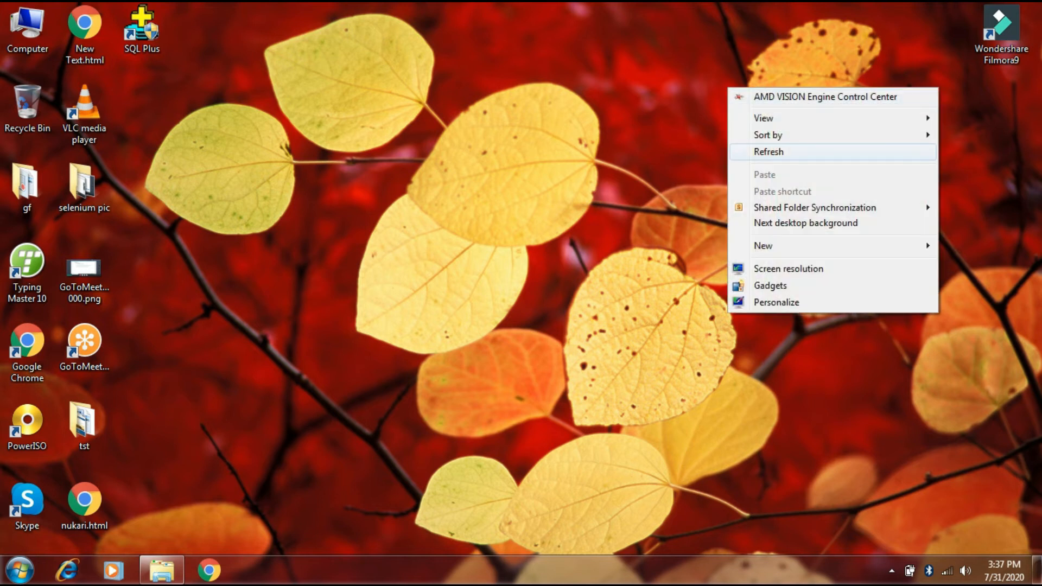
click(757, 150)
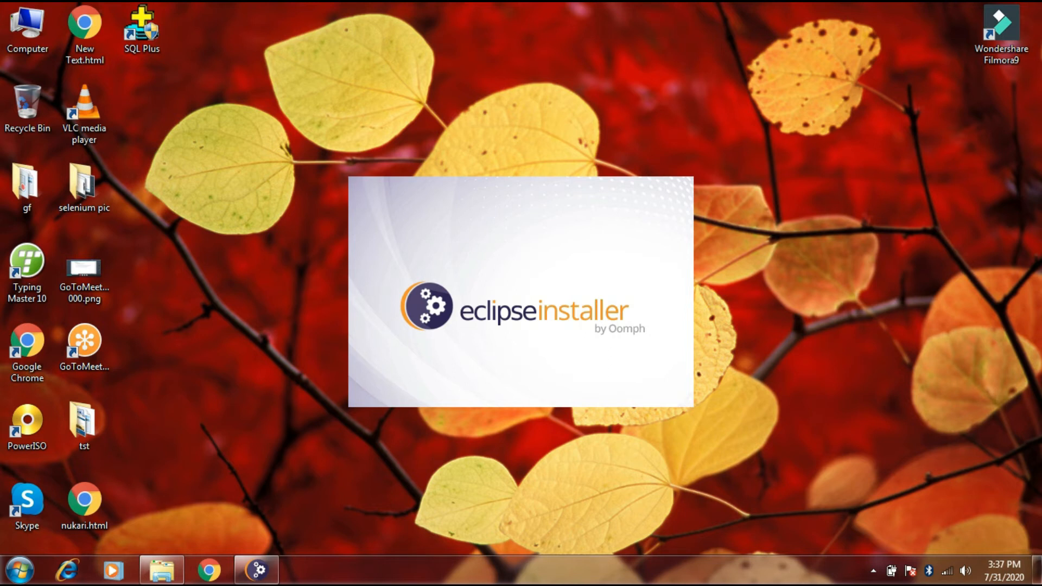
right_click(808, 86)
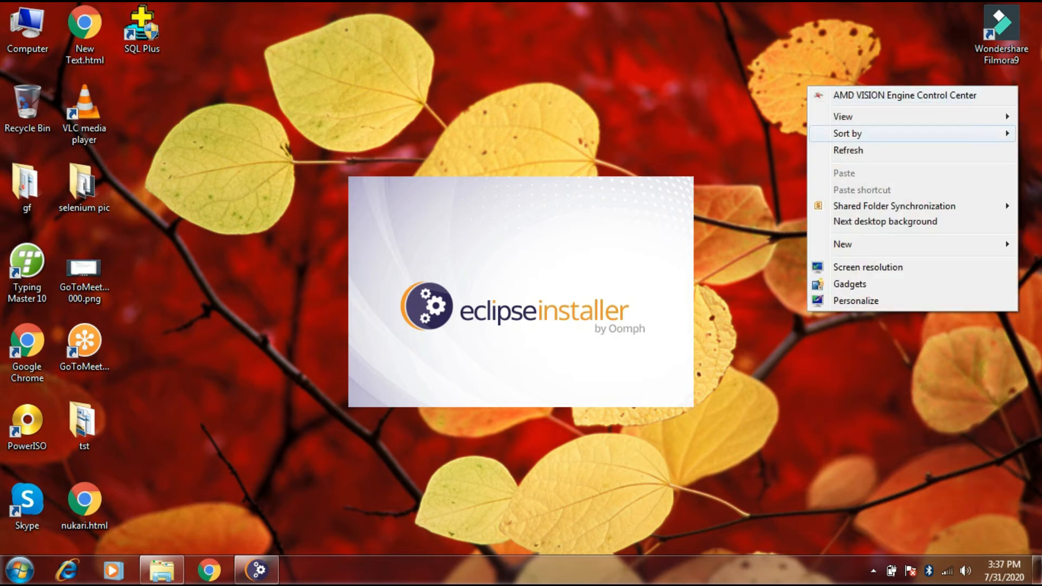
click(848, 151)
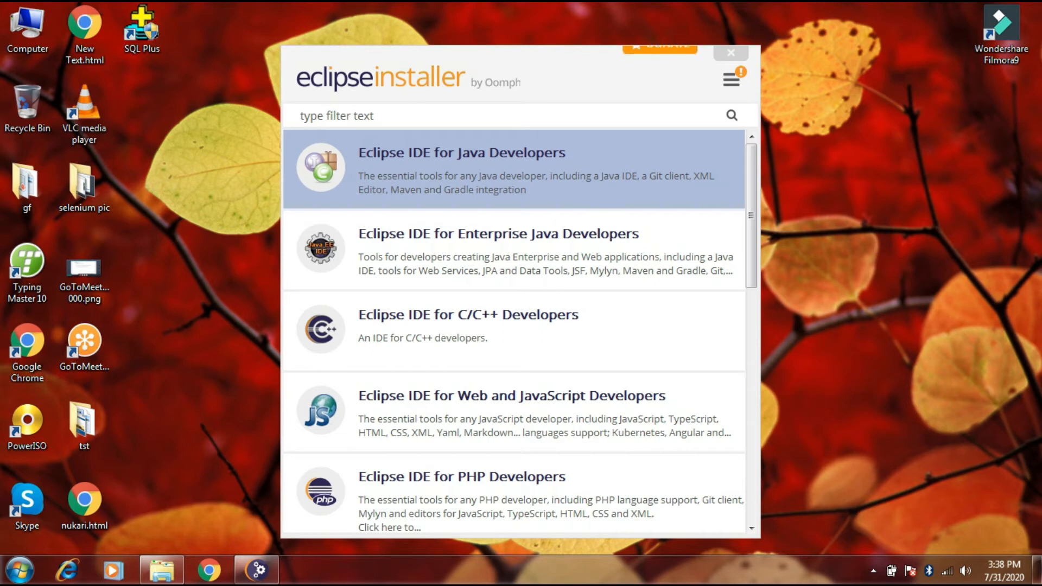
Step: Install Eclipse IDE for Java Developers with the default settings, accepting the software user agreement and the unsigned content
click(489, 169)
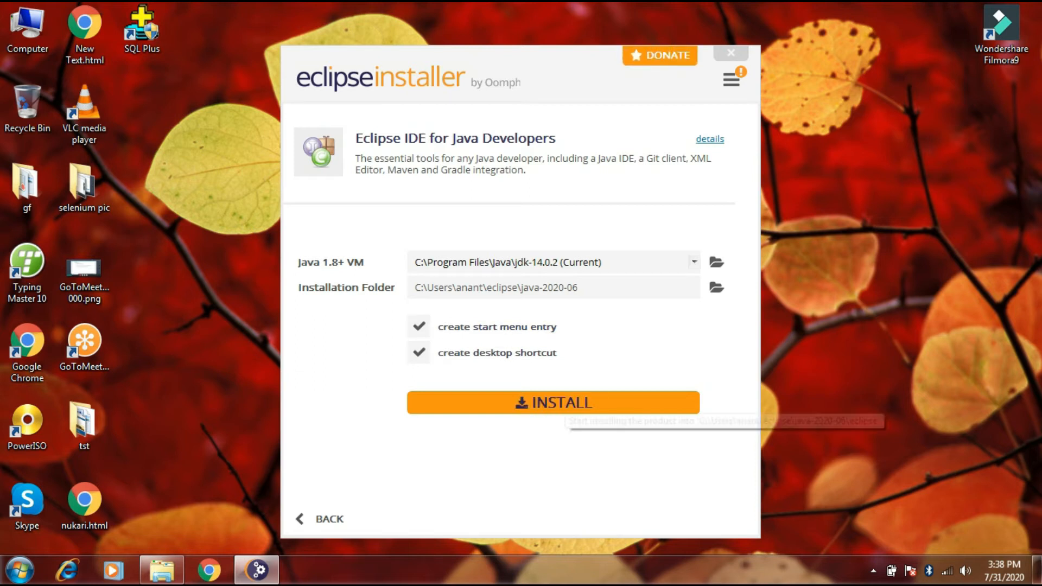
click(565, 404)
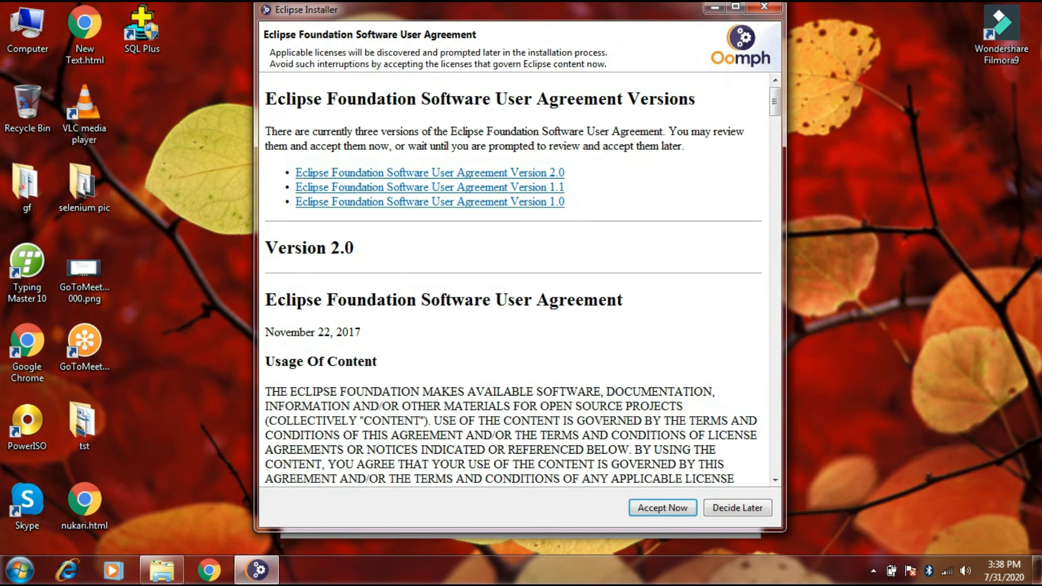
scroll(520, 280, down, 12)
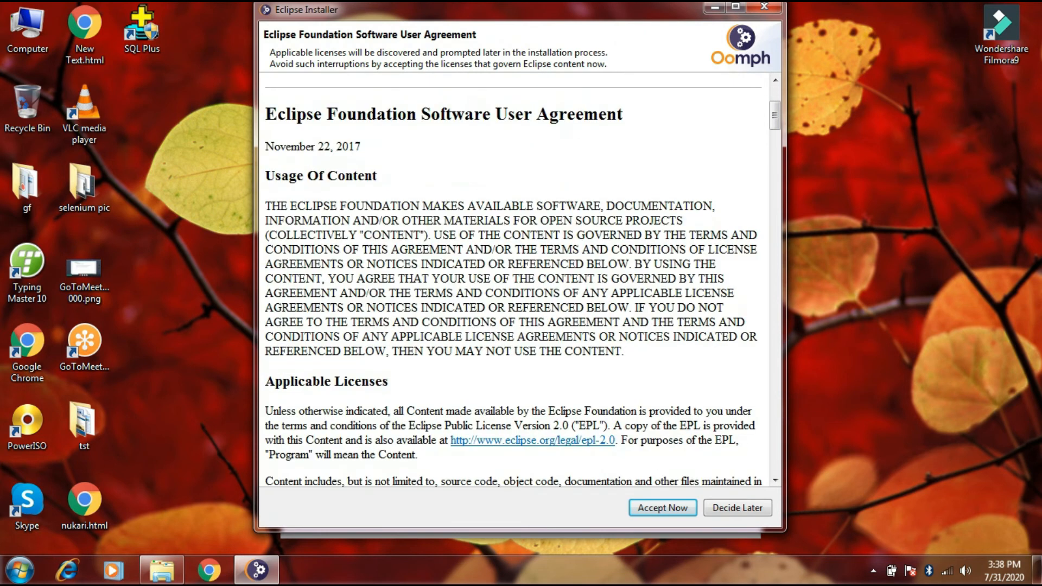
click(663, 508)
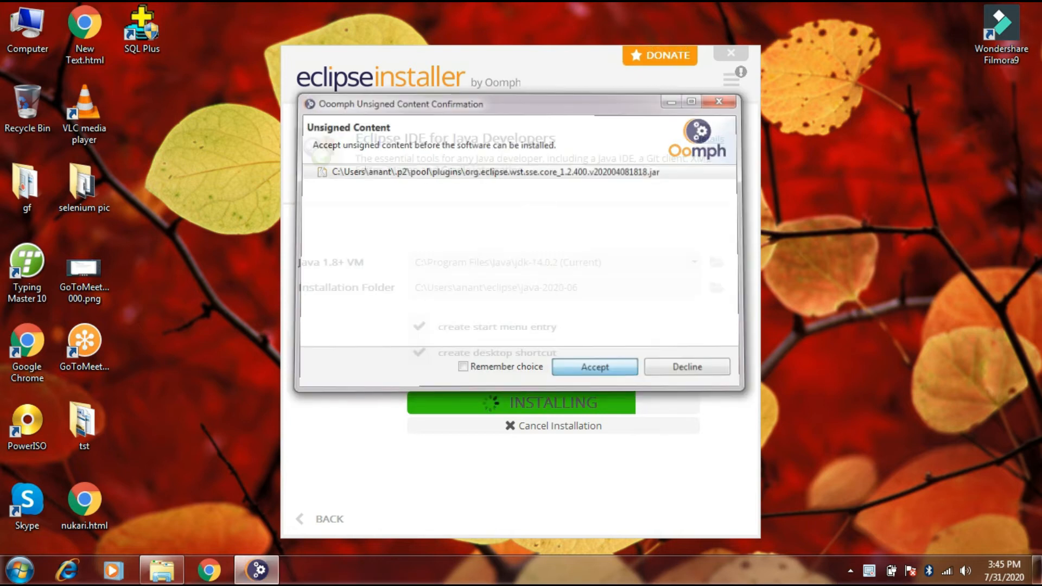
key(Return)
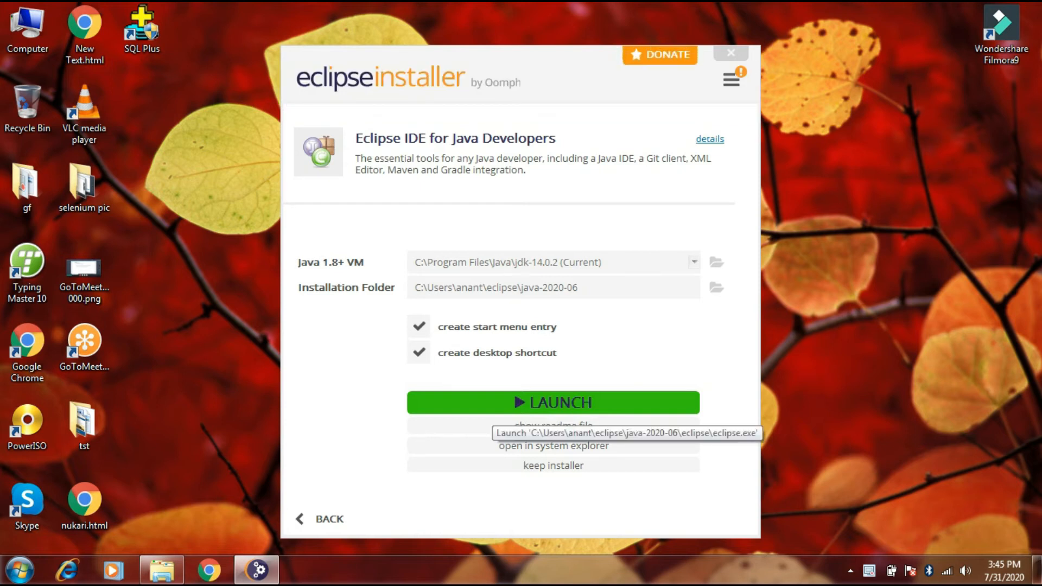
Step: Launch the installed Eclipse IDE with the default eclipse-workspace directory and close its Welcome page
click(553, 403)
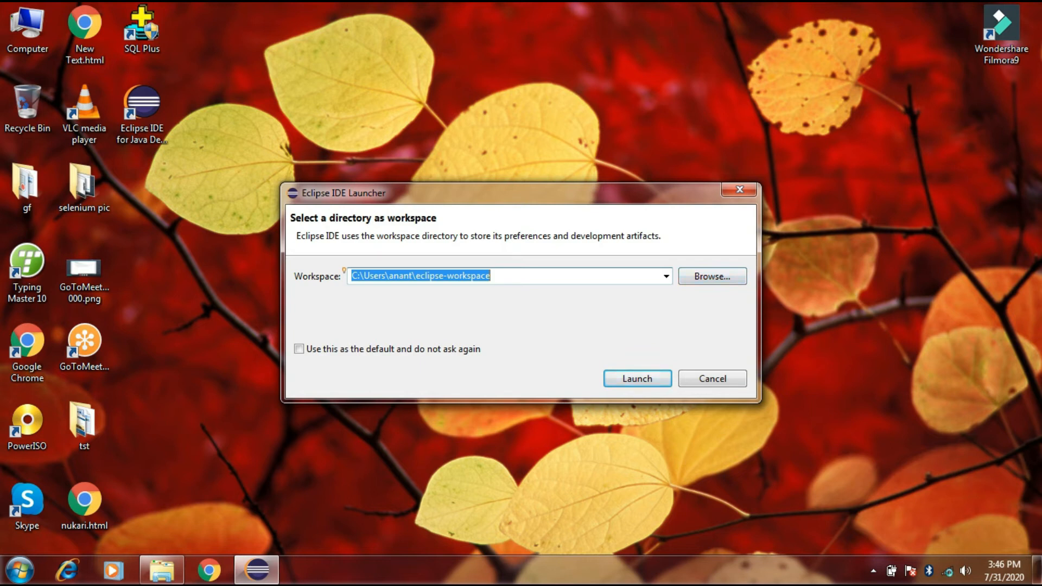
key(Return)
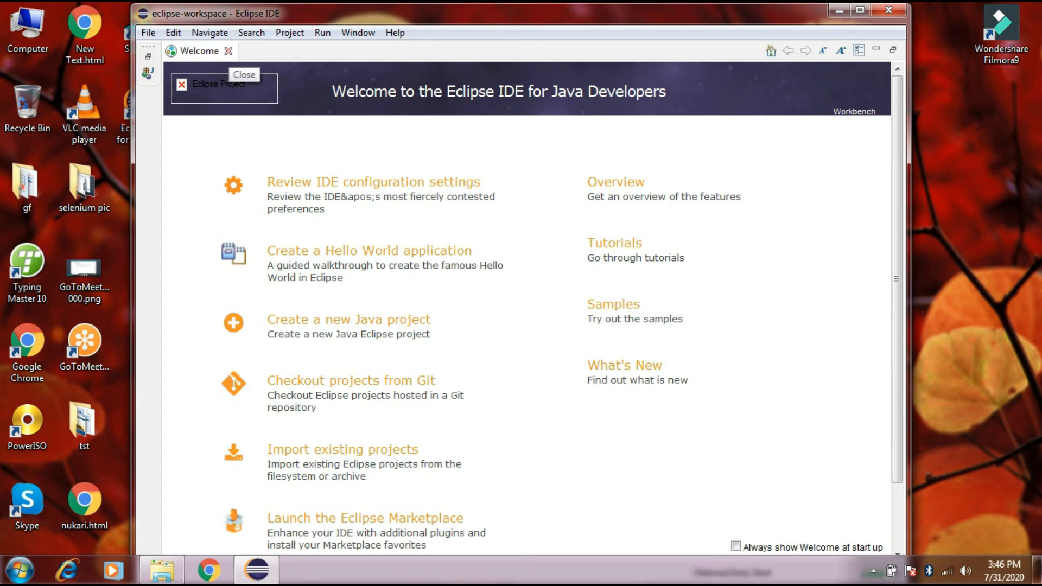
click(229, 51)
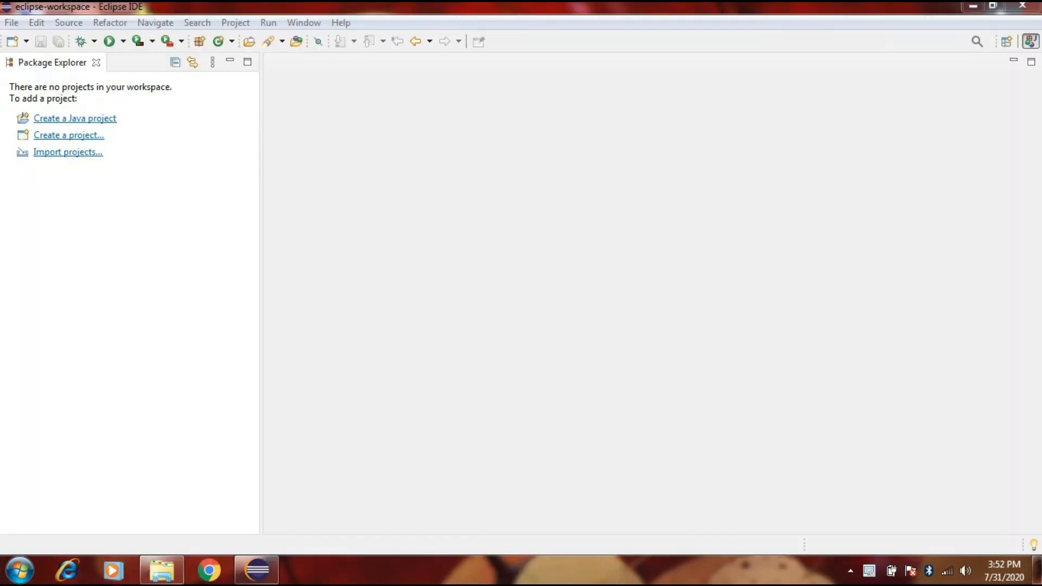
Step: Create a new Java project named Java1 with the default settings and without a module-info.java file
click(12, 23)
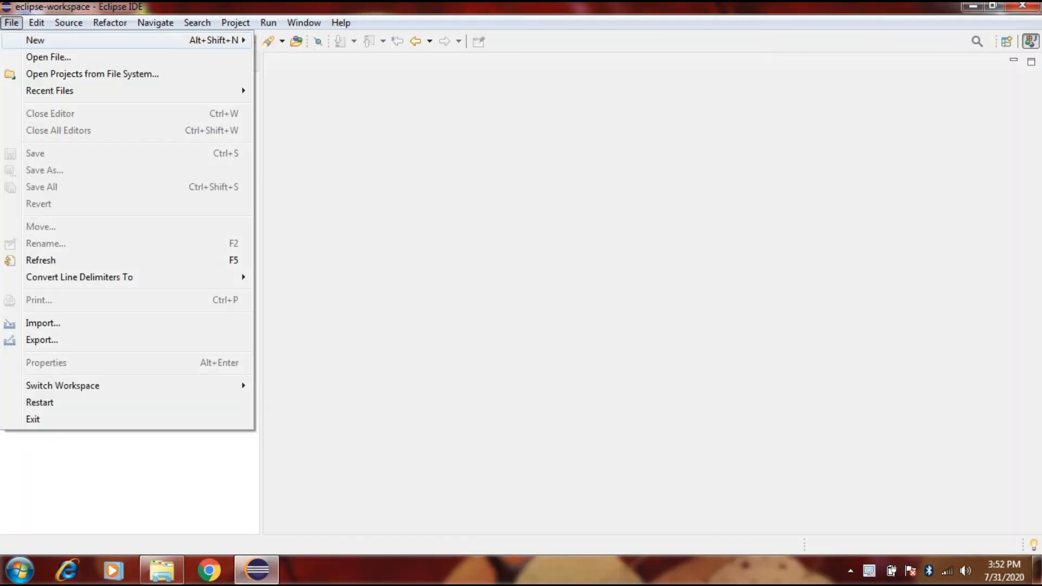
mouse_move(268, 23)
mouse_move(11, 23)
mouse_move(36, 40)
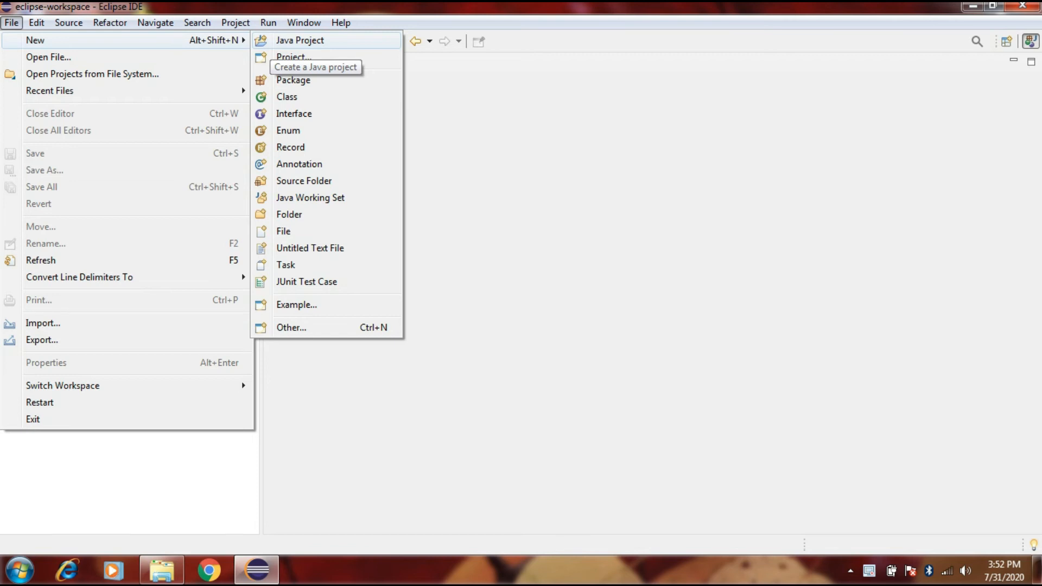
click(299, 40)
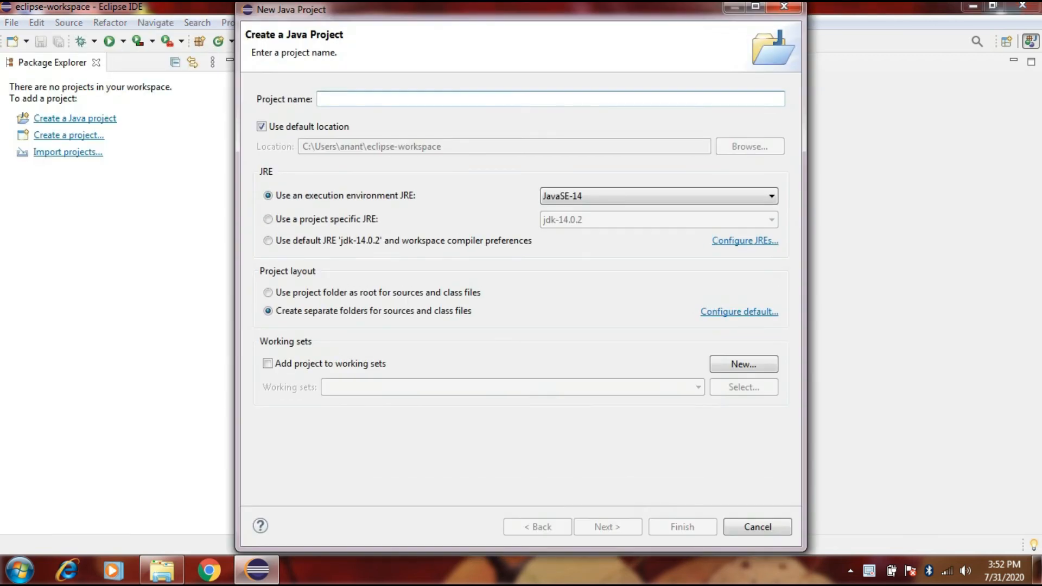
text(an)
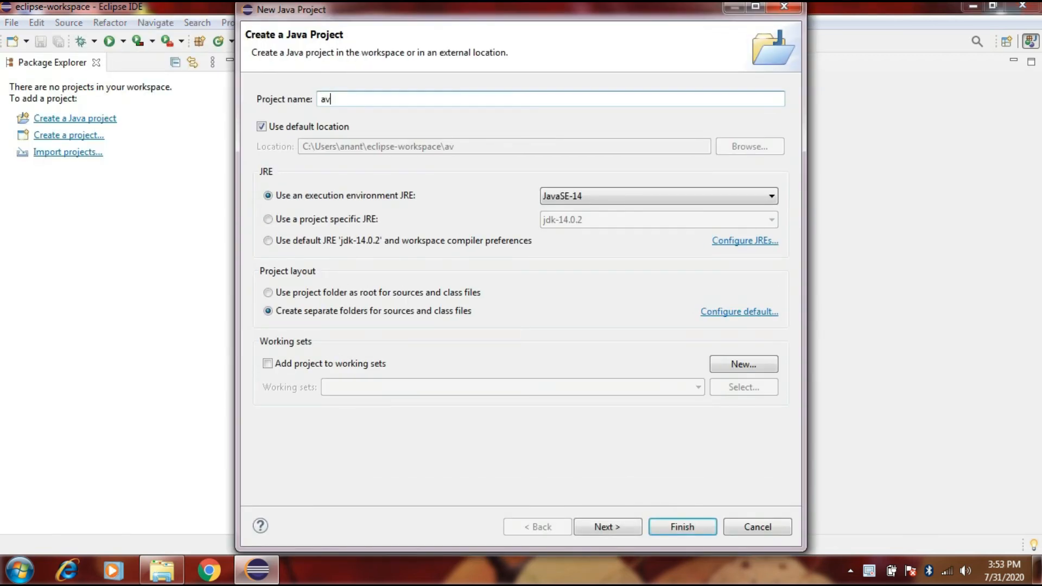
key(BackSpace)
key(BackSpace)
text(J)
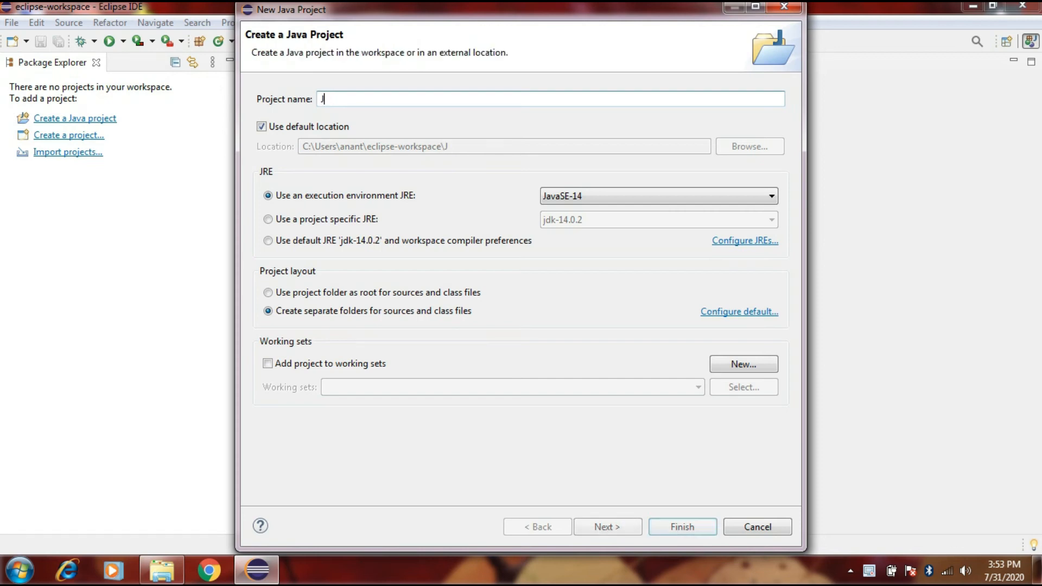
text(ava1)
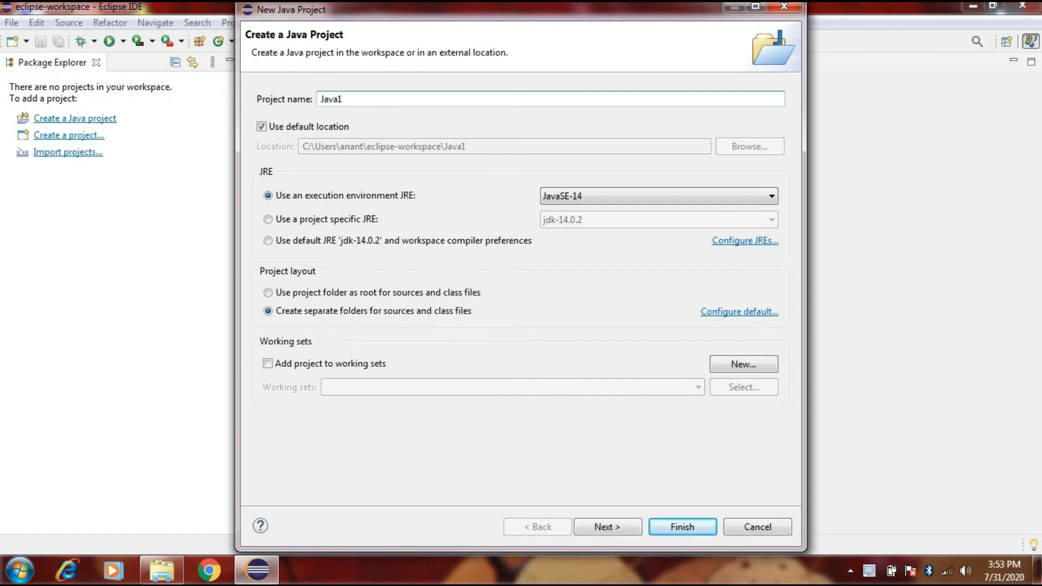
key(Return)
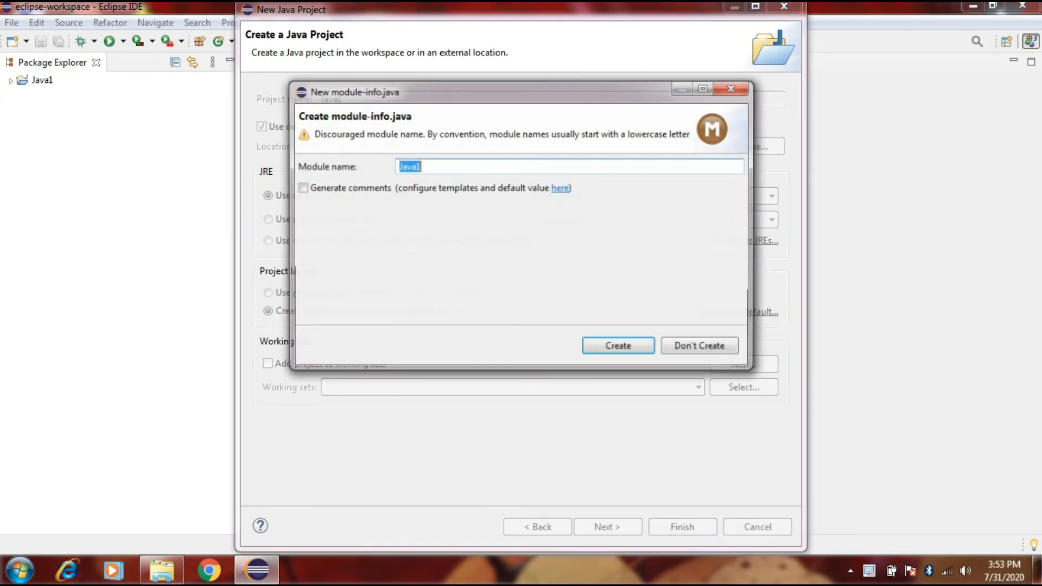
key(Escape)
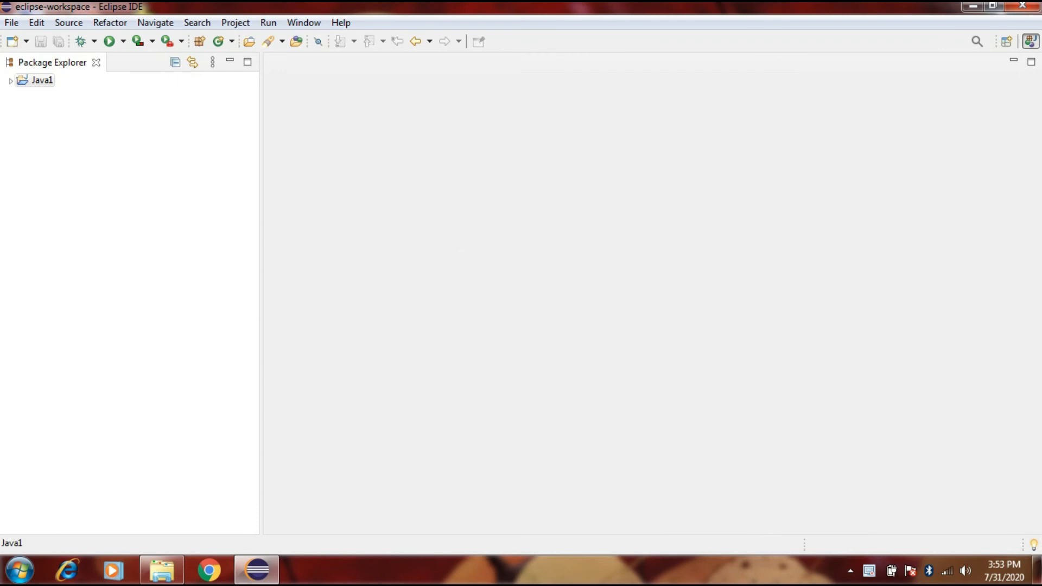
Step: Create a new package named Qt in the src folder of the Java1 project
click(11, 81)
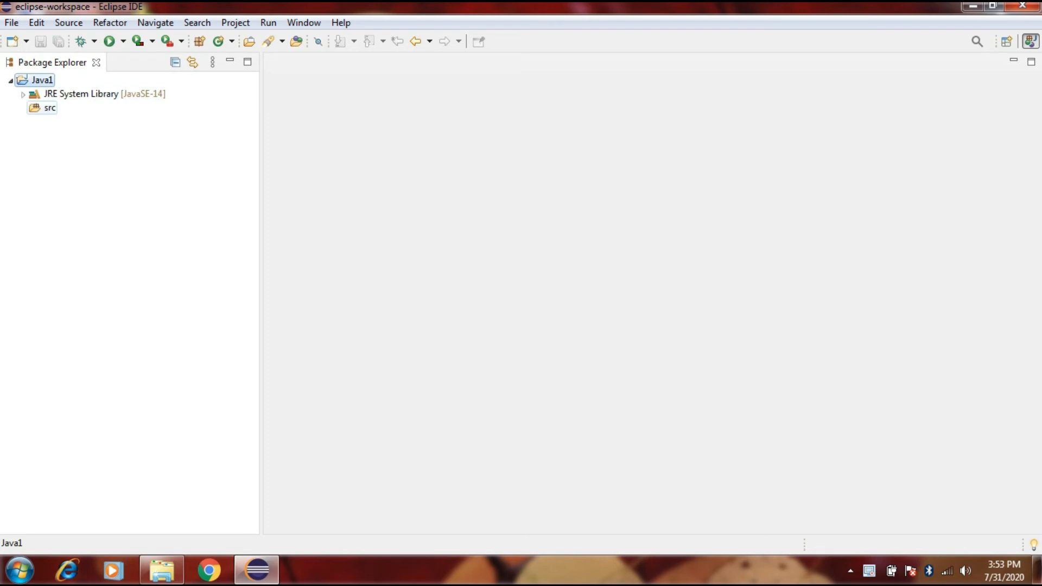
click(49, 108)
right_click(40, 106)
mouse_move(75, 115)
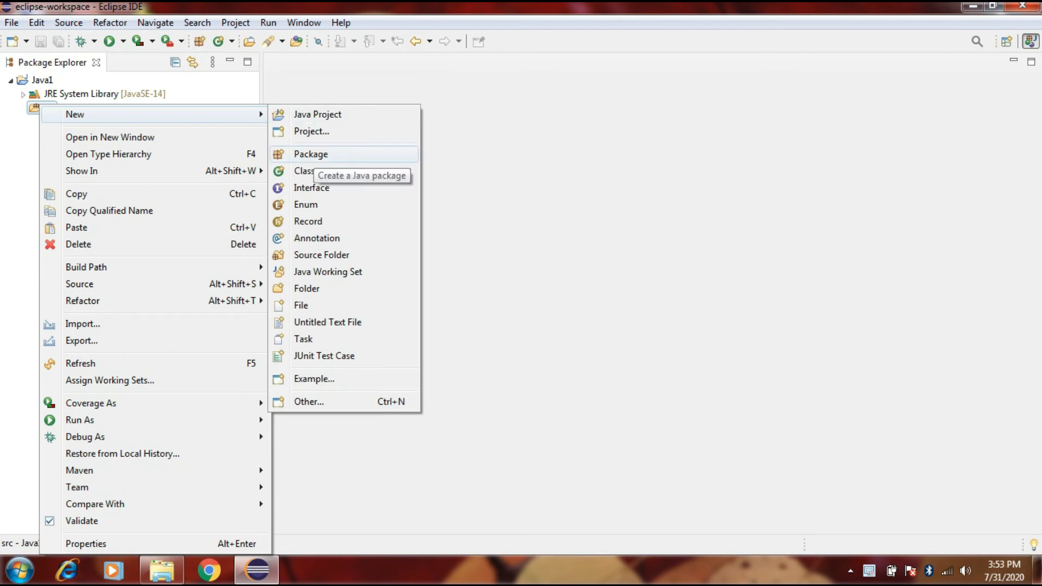
click(311, 157)
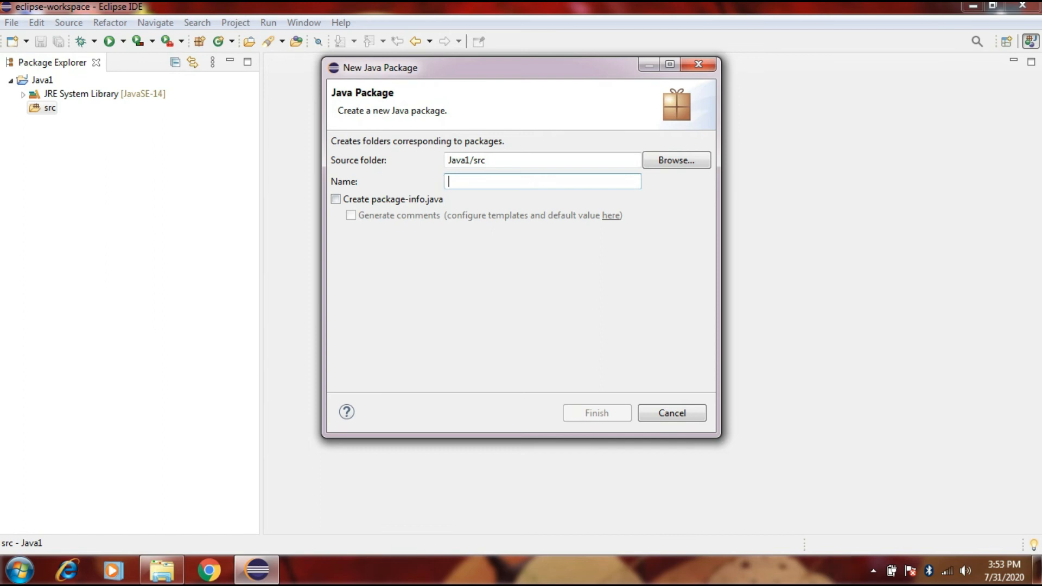
text(Q)
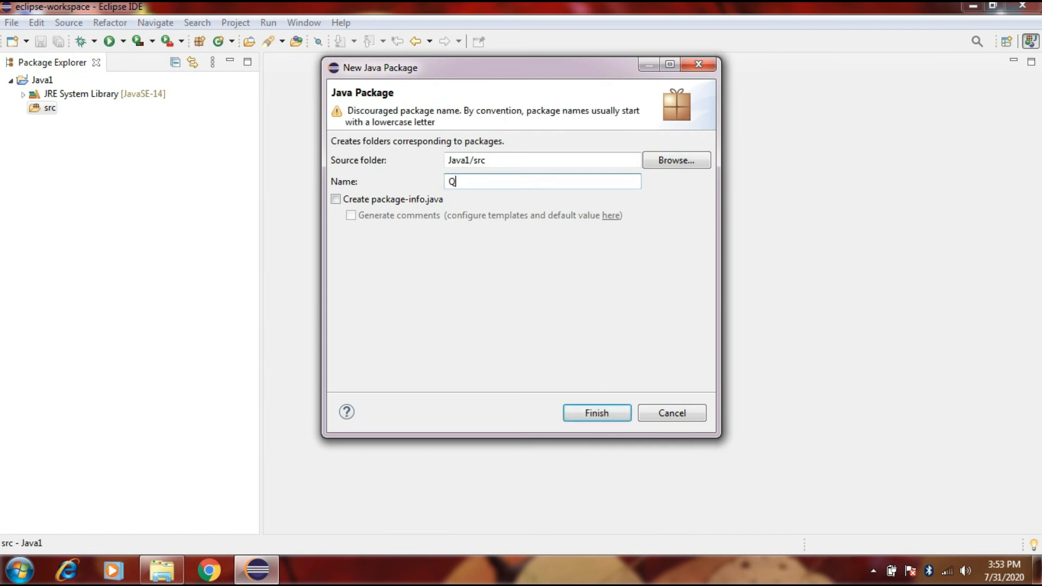
text(t)
key(Return)
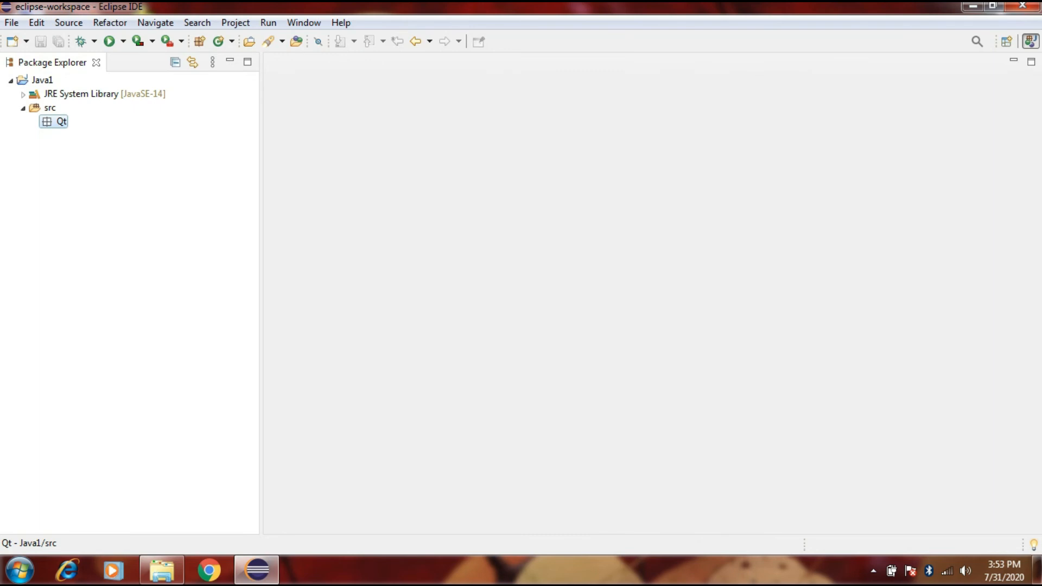
Step: Create a new Java class named Helloward in the Qt package with the default settings
right_click(49, 121)
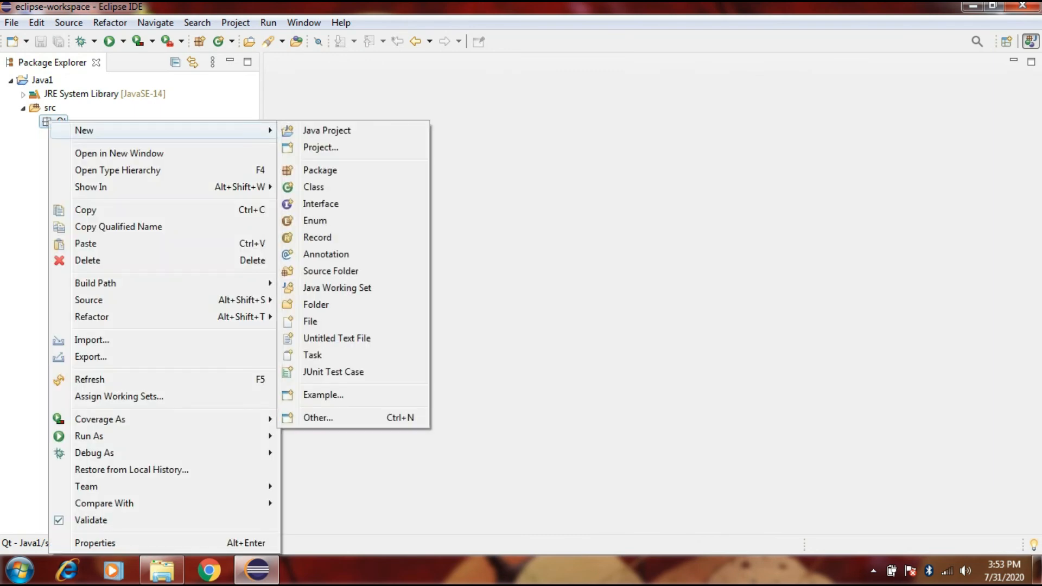
mouse_move(163, 130)
click(321, 187)
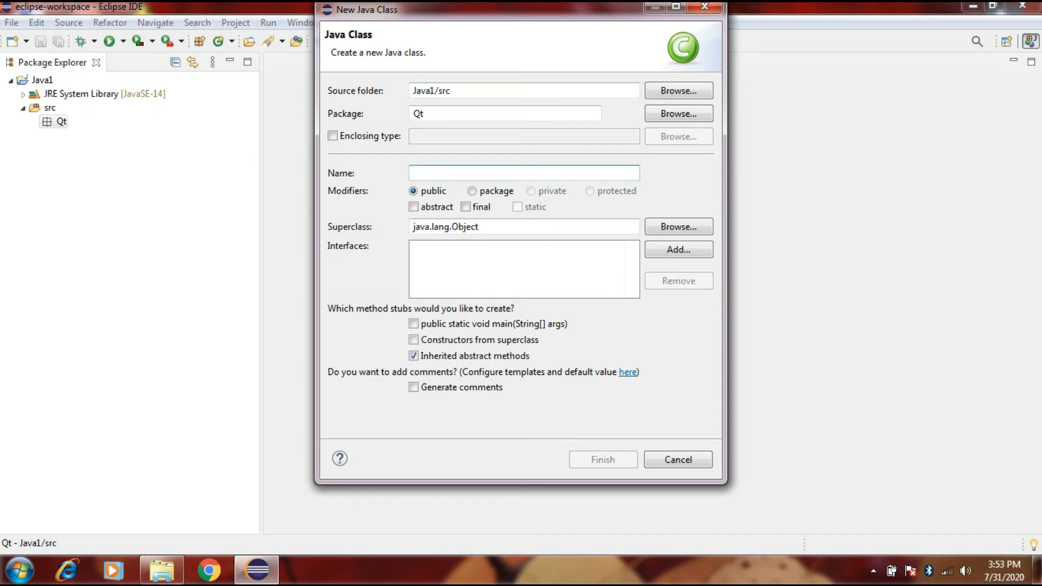
text(Hellow)
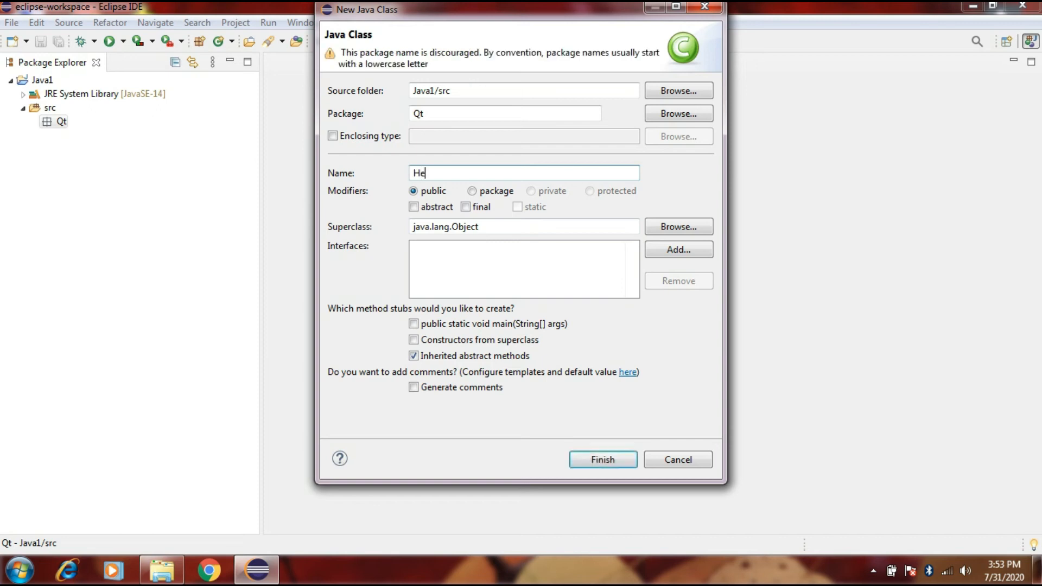
text(ard)
key(Return)
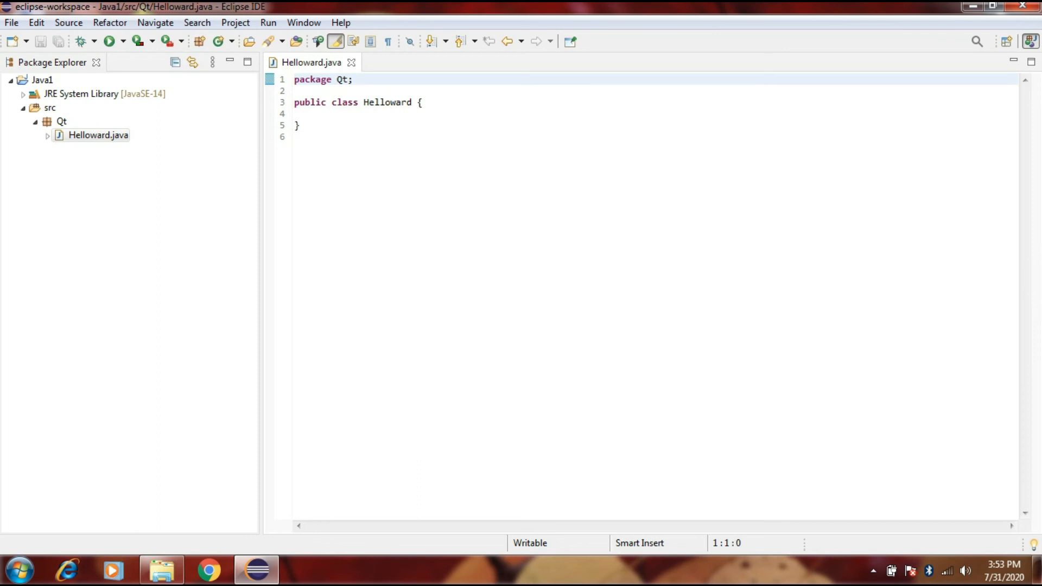
Step: Start a method in the Helloward class body, below a blank line, with the declaration public static void main
click(424, 102)
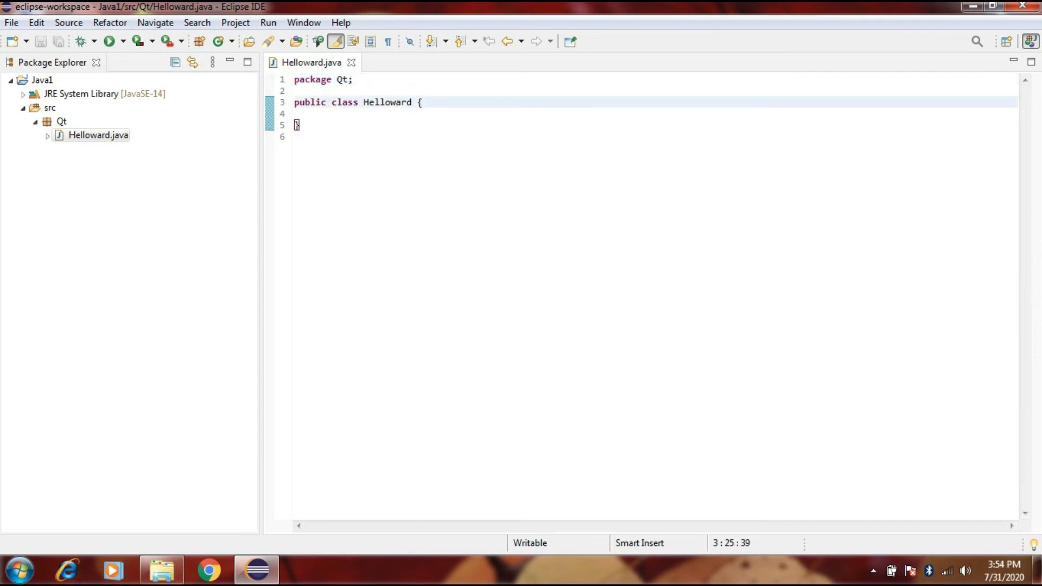
key(Return)
key(Return)
key(BackSpace)
key(BackSpace)
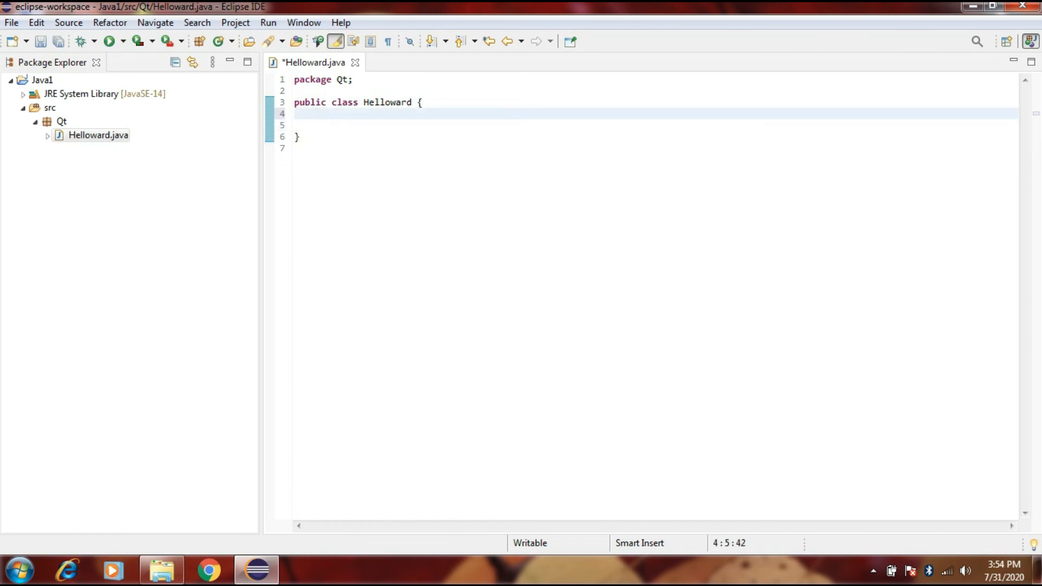
key(Return)
text(mai)
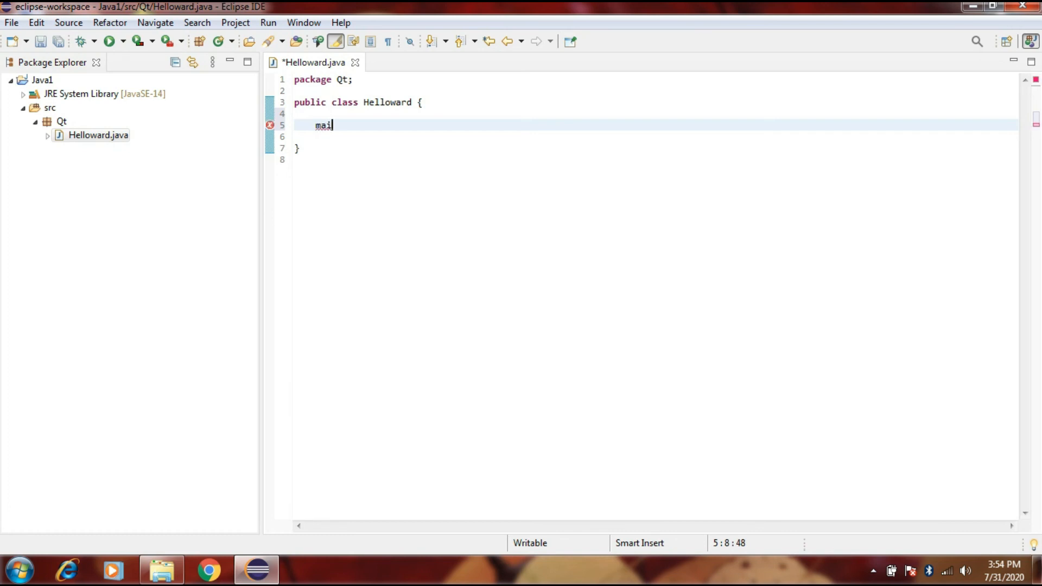
key(BackSpace)
key(BackSpace)
text(public static )
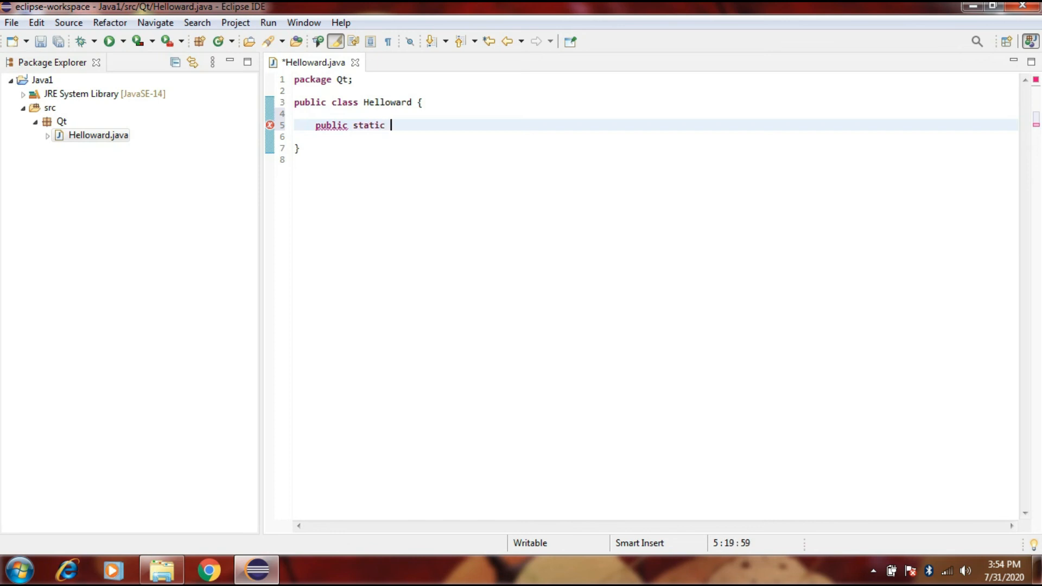
text(void main)
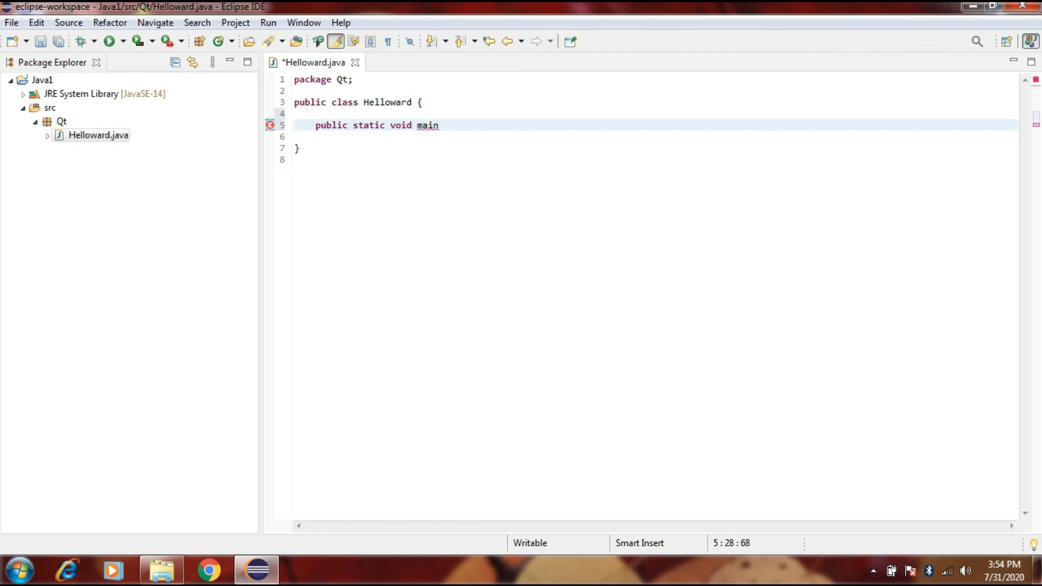
Step: Give the main method the parameter String[] arg and open its braced body on a new line
text((St)
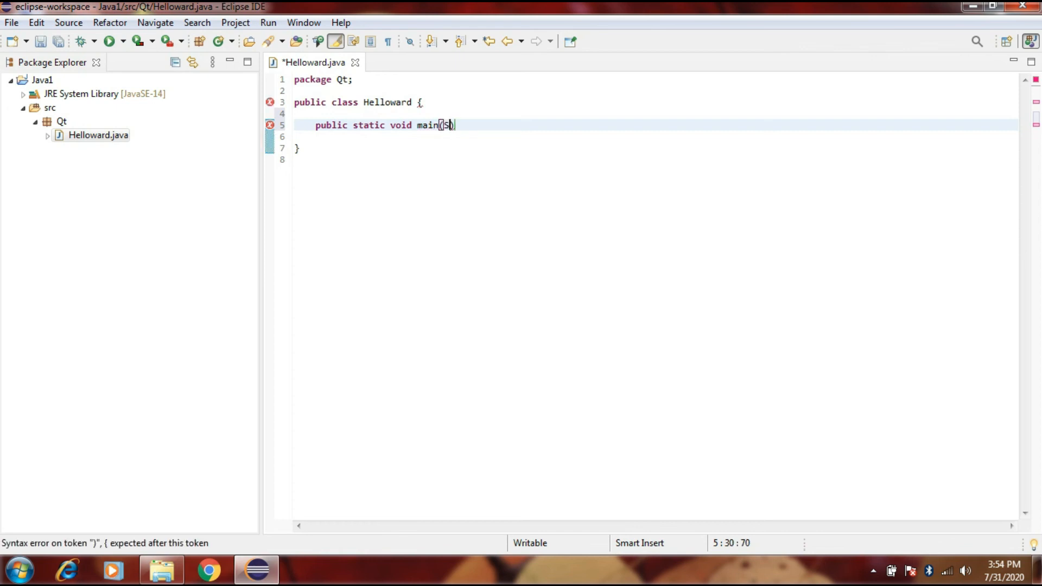
text(ring)
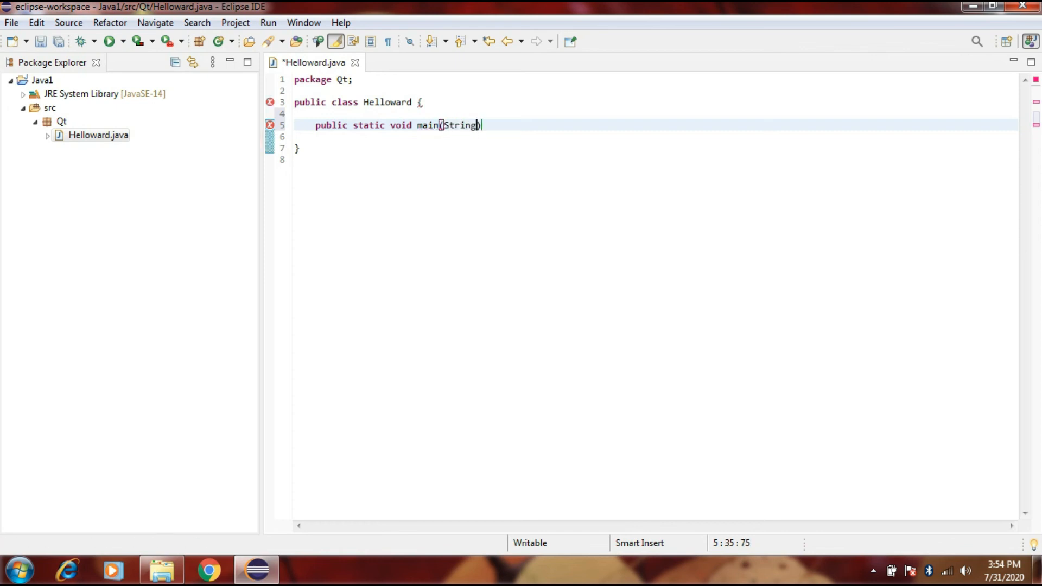
text([] arg)
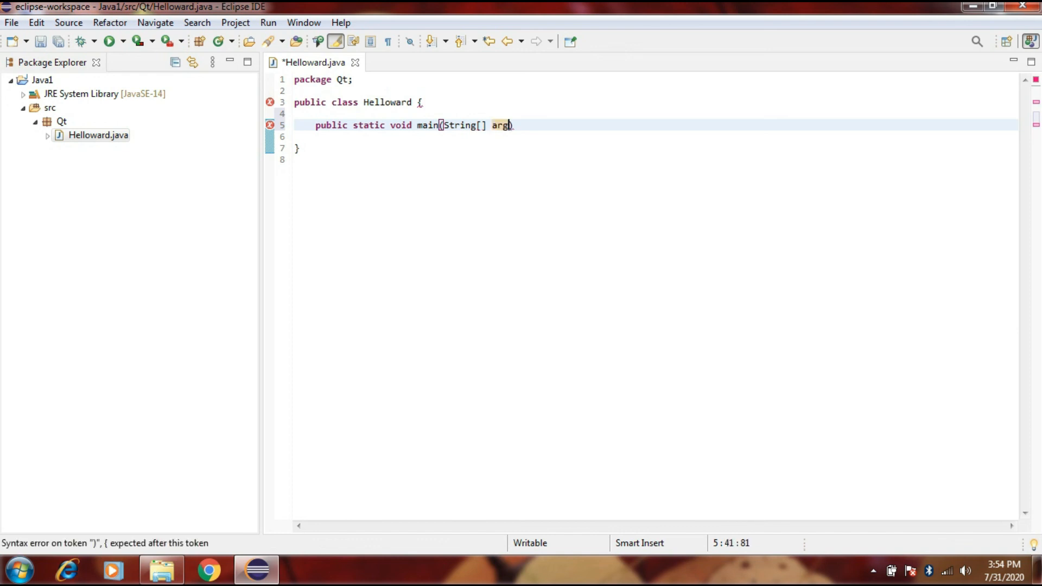
text() {)
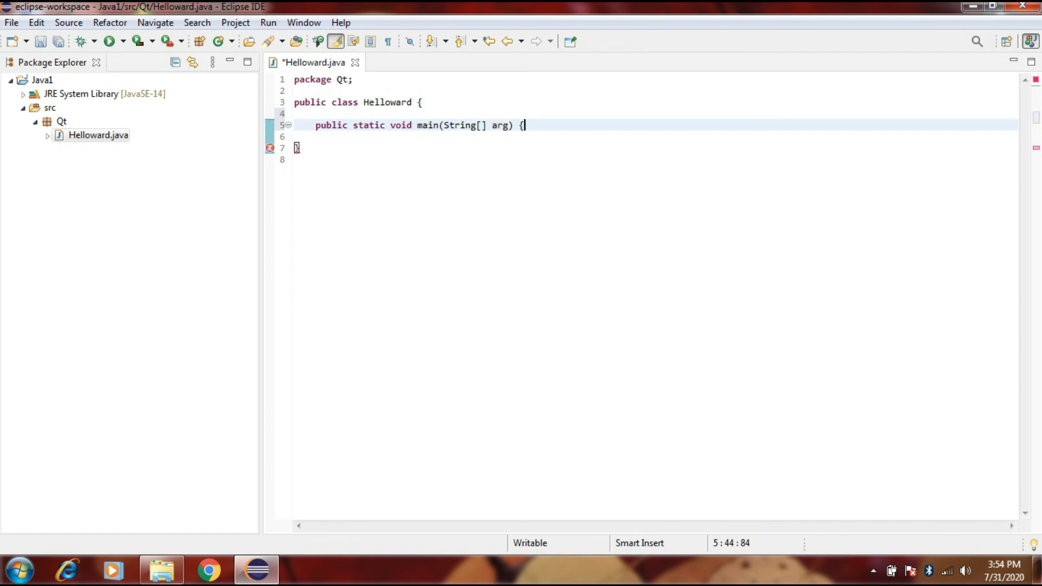
key(Left)
key(Right)
key(Return)
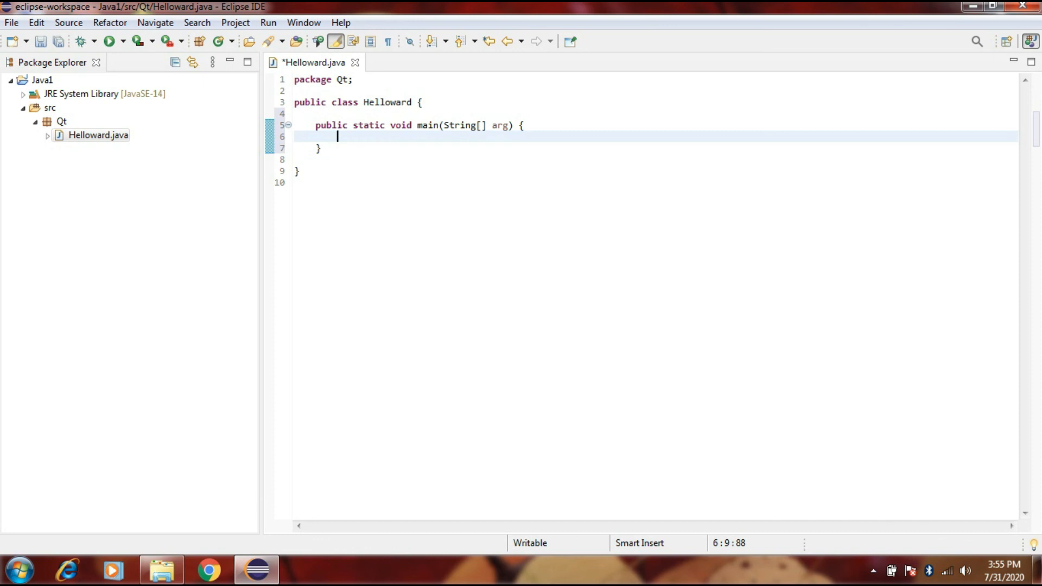
Step: Add a System .out.println call inside the main method body
text(Syste)
key(BackSpace)
text(em .)
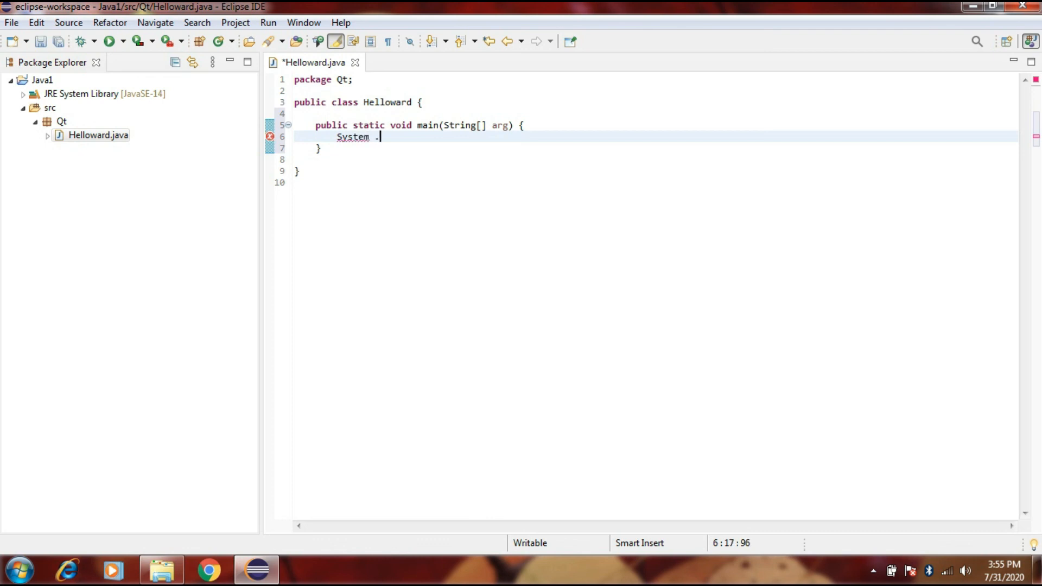
text(out.pri)
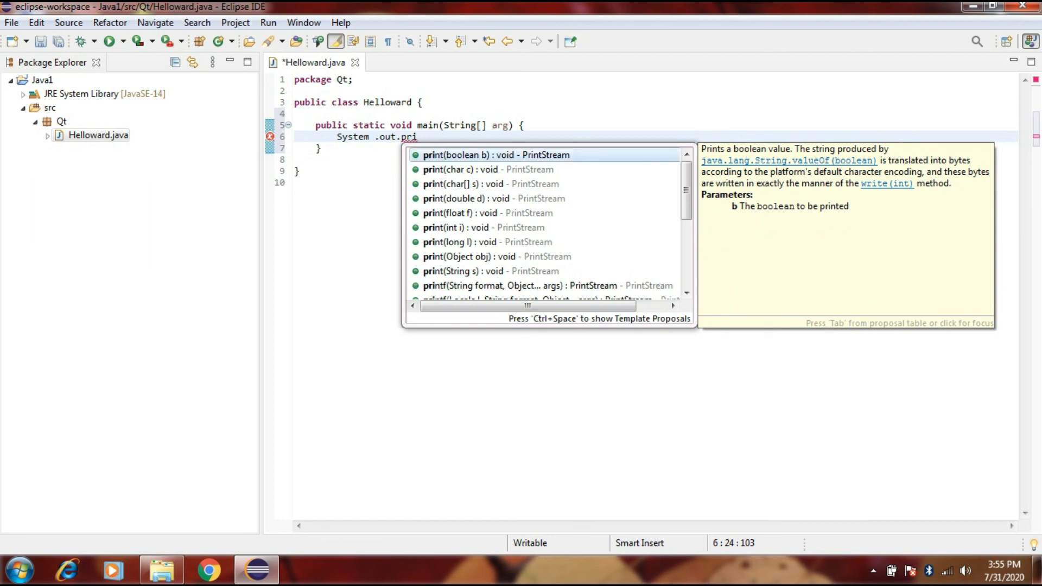
click(496, 155)
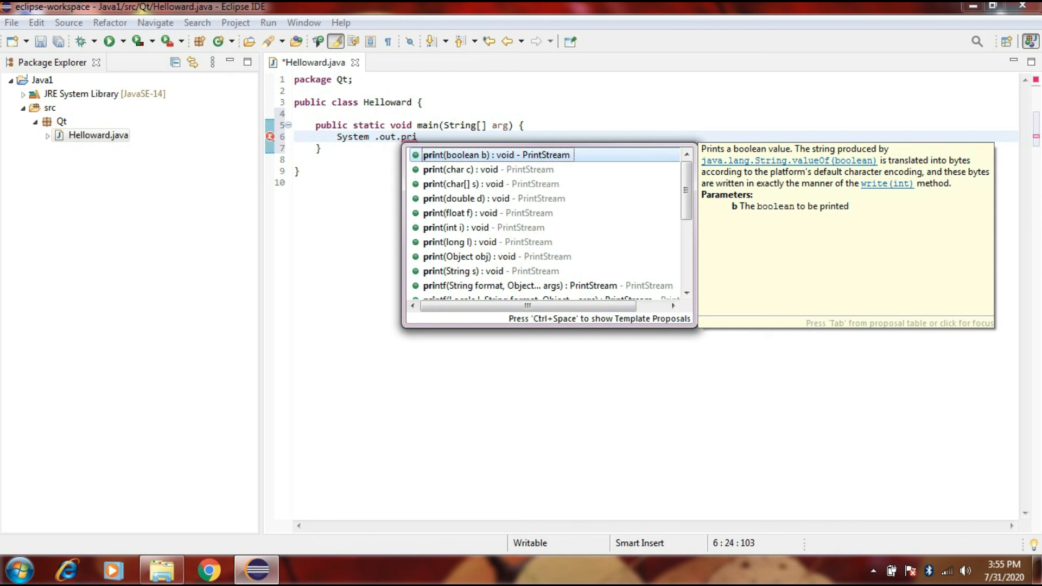
key(Escape)
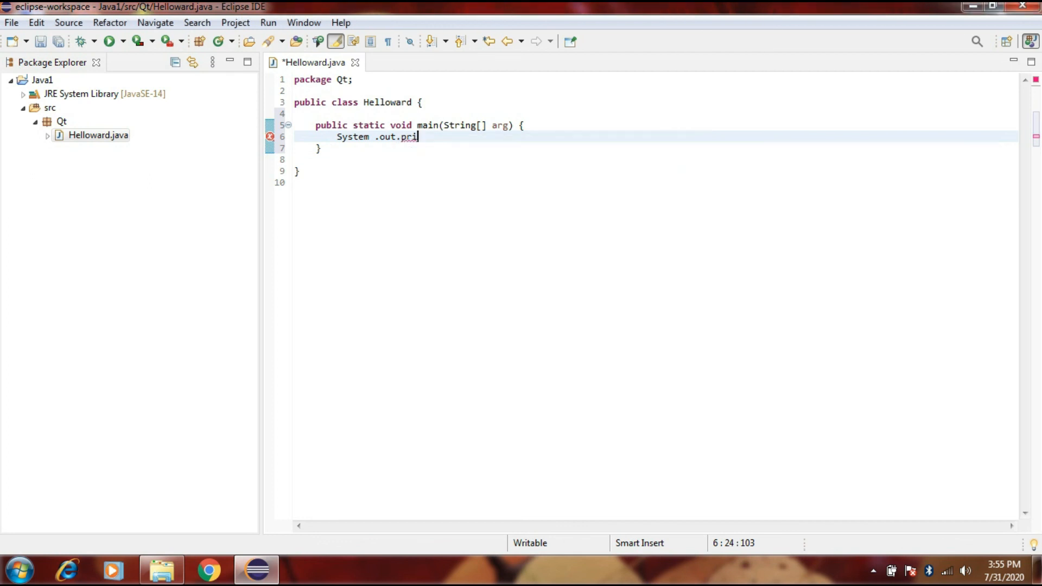
text(ntln()
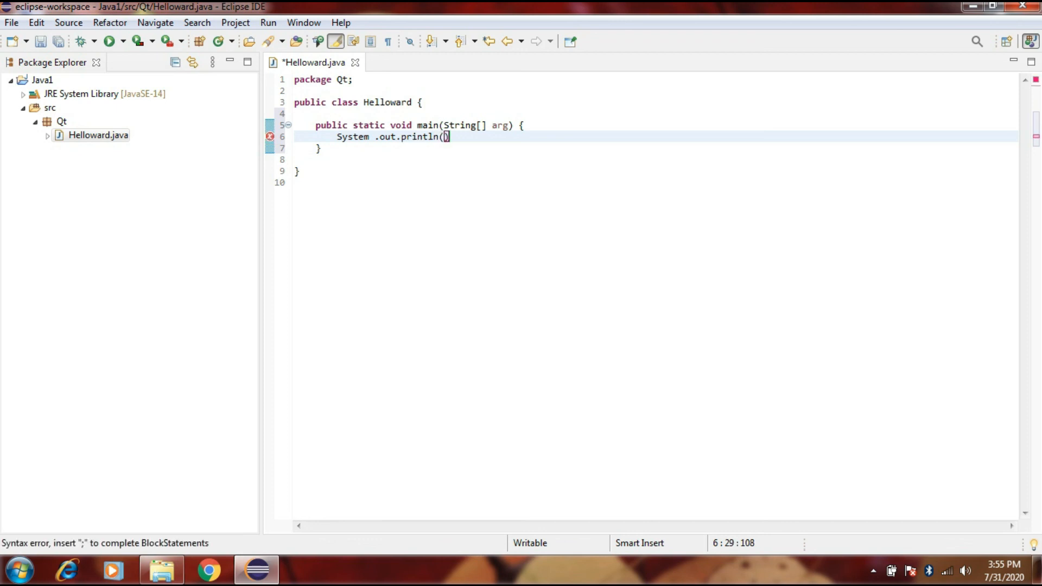
text(")
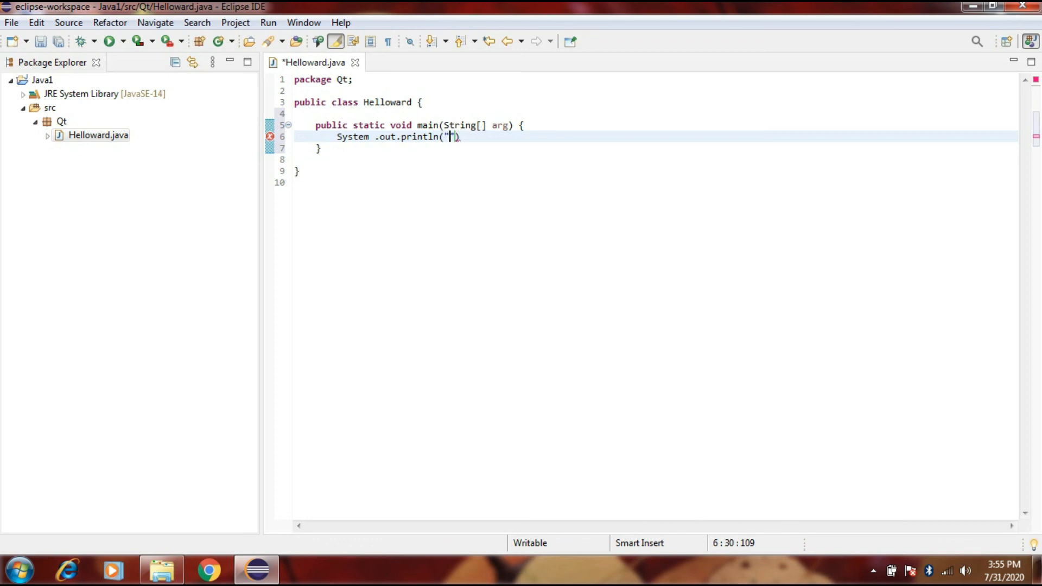
text(Hellow ward"))
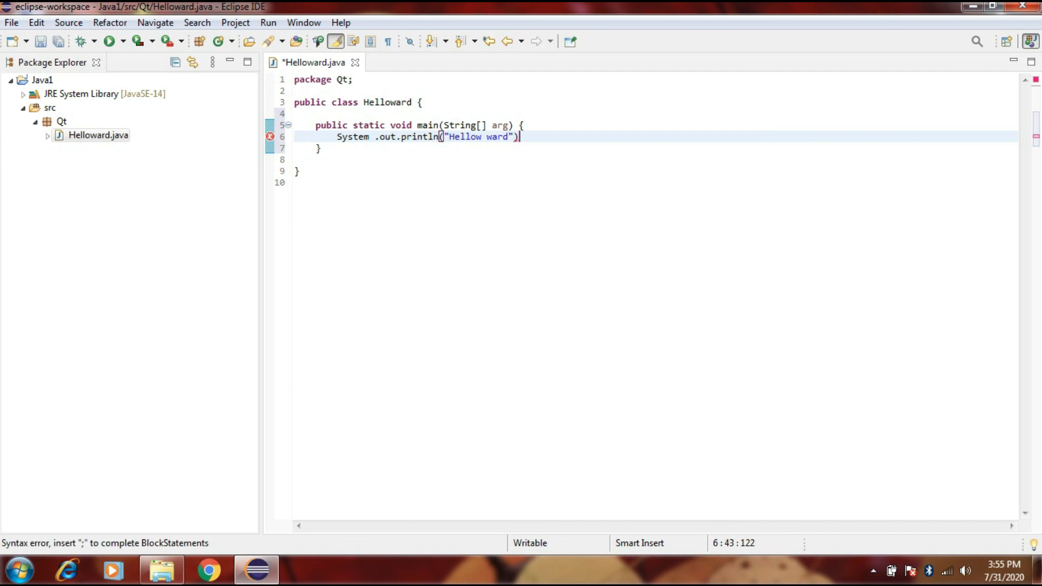
text(;)
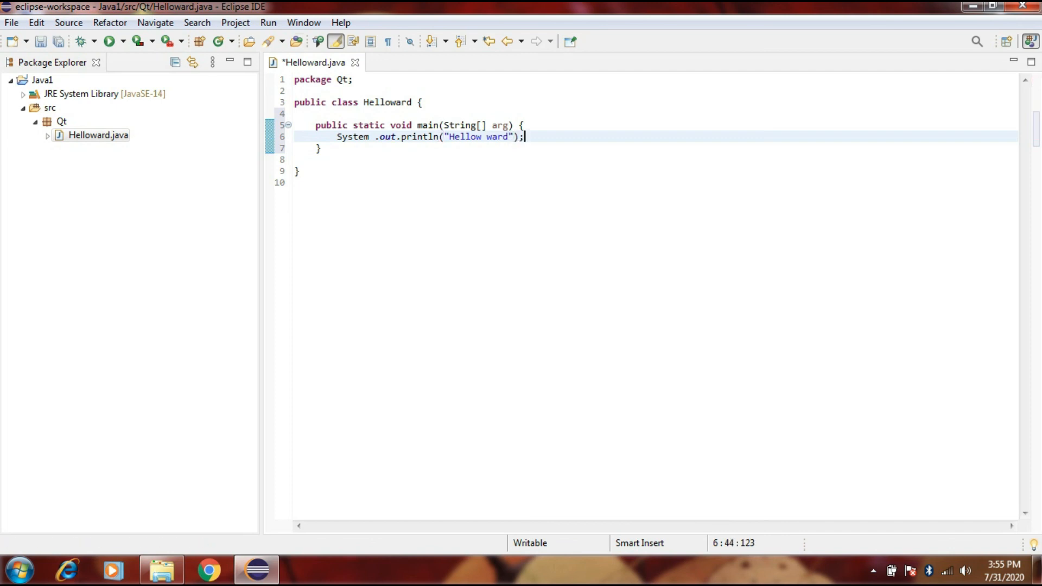
Step: Run the Helloward program, saving Helloward.java before launch, and select its output text in the console
click(110, 41)
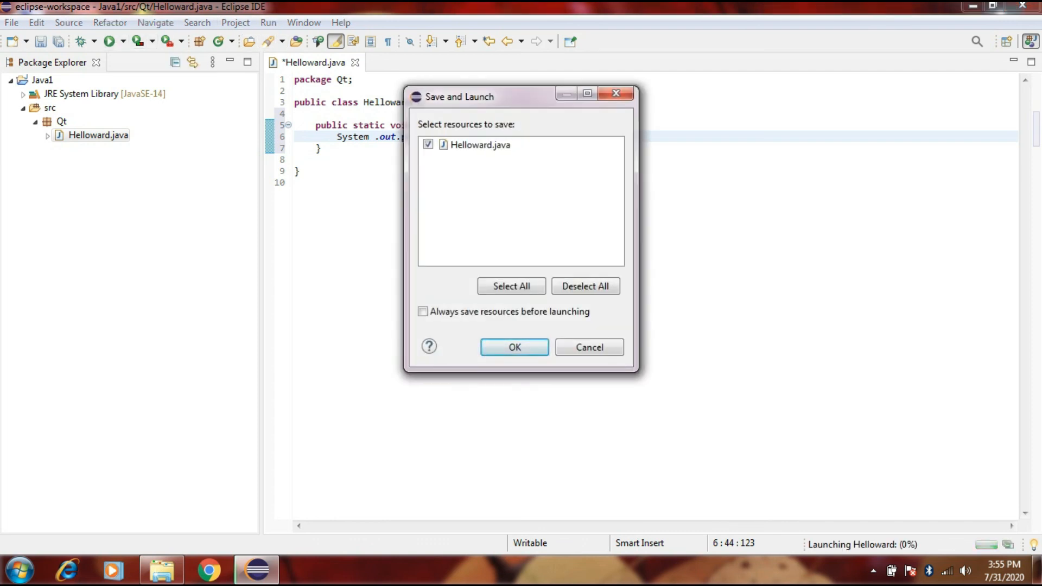
key(Return)
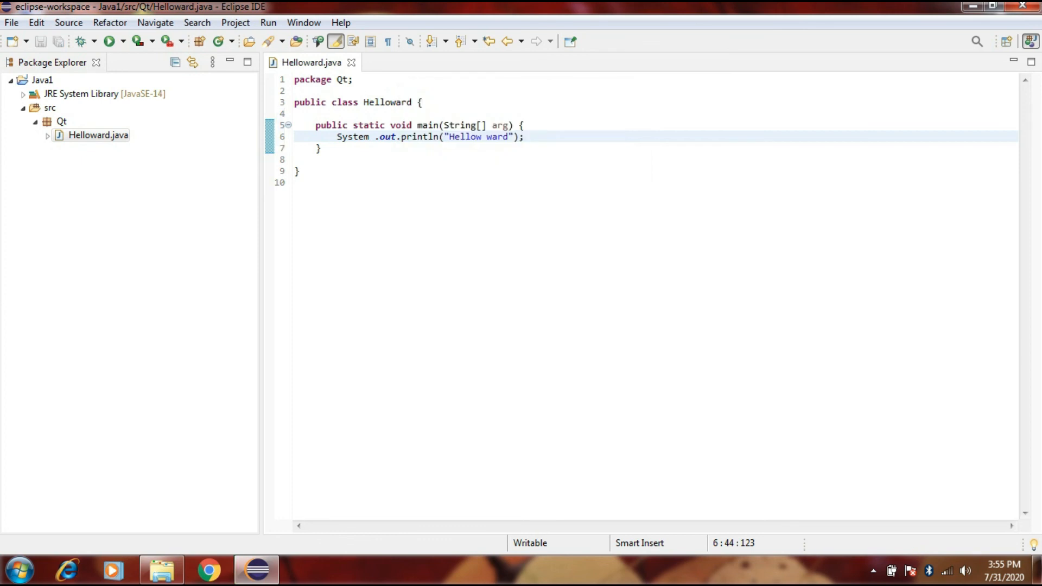
drag(338, 467, 266, 455)
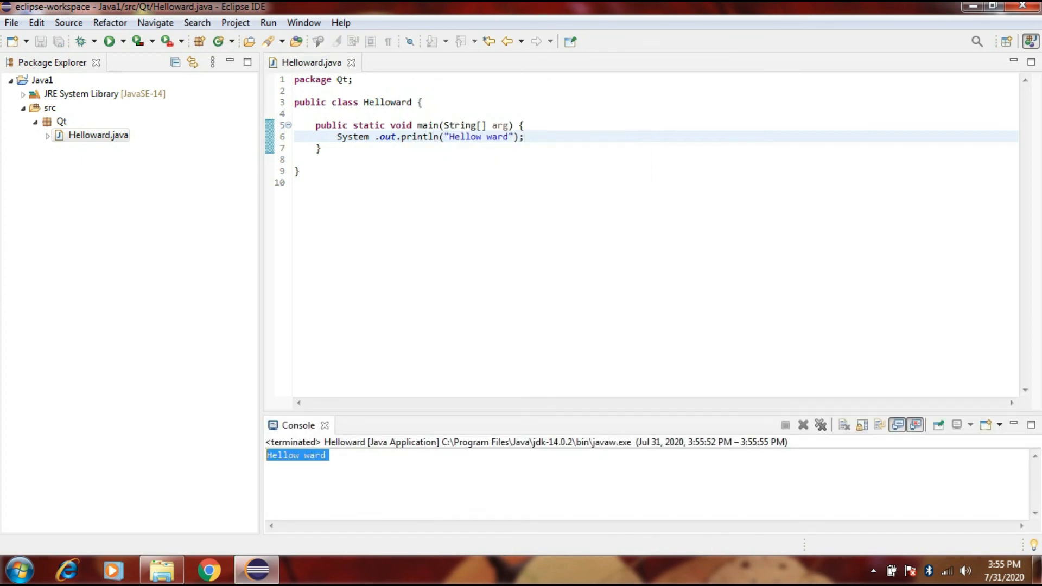
Step: Close the Console view and exit Eclipse, confirming the exit
click(294, 183)
click(325, 425)
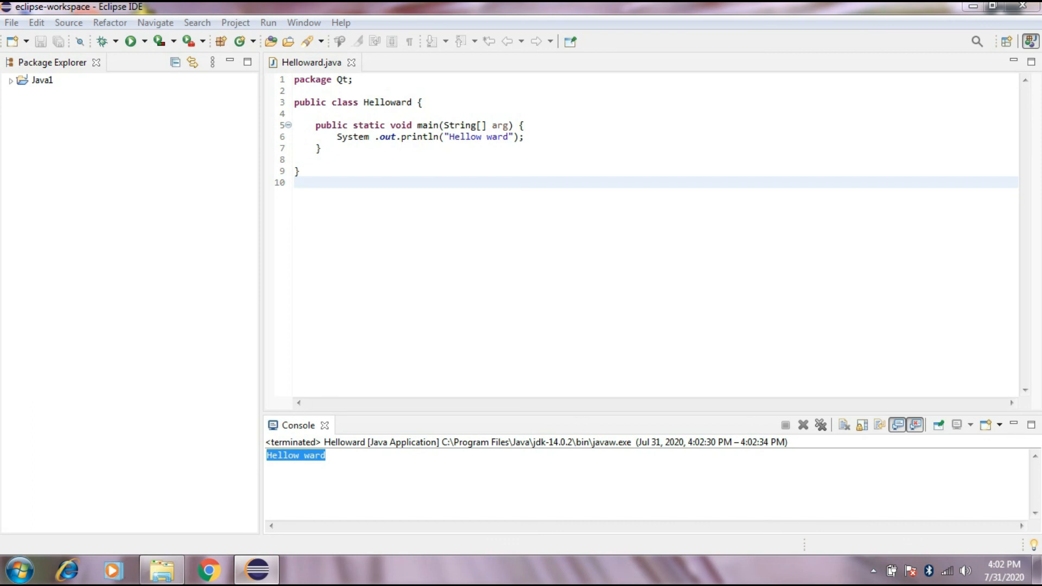
click(1022, 6)
key(Return)
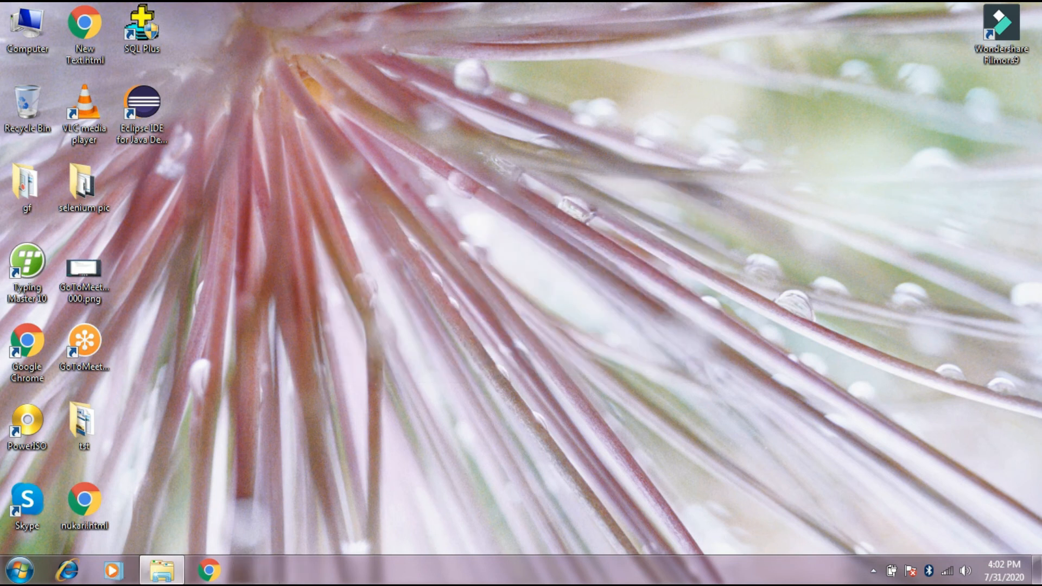